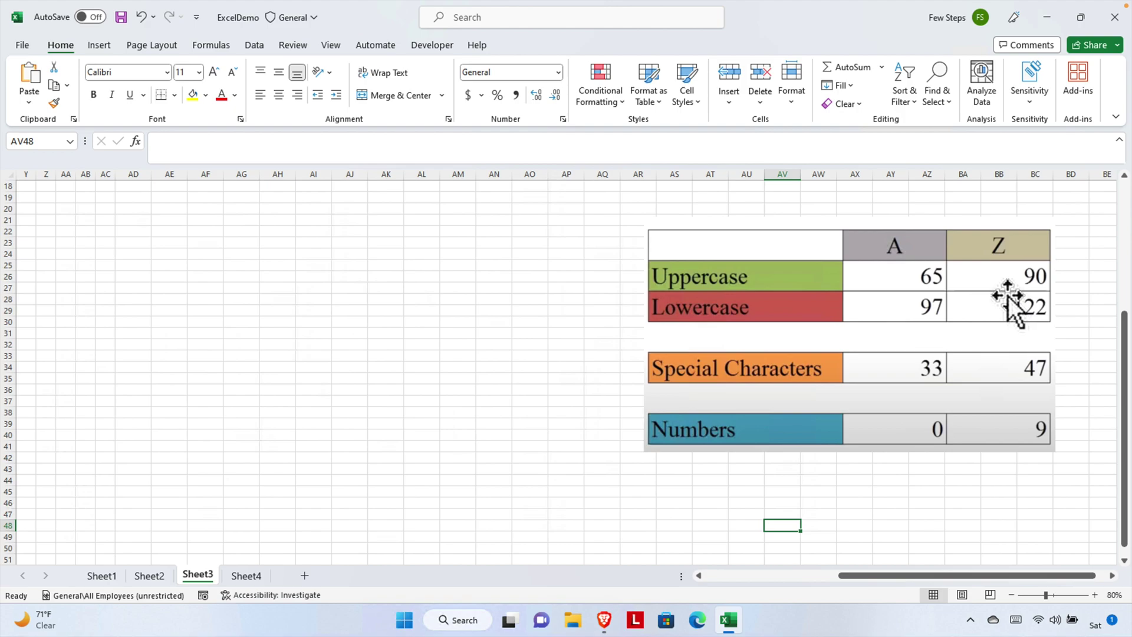
Step: Enter =CHAR(65) in cell AE24 so it displays the letter A
click(169, 254)
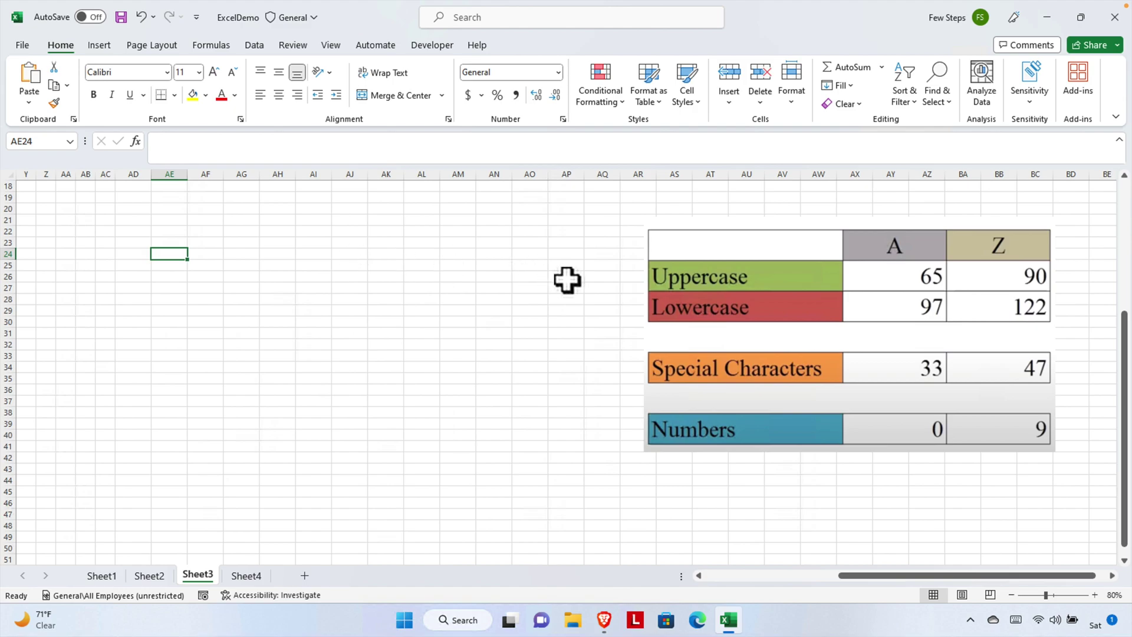
text(=)
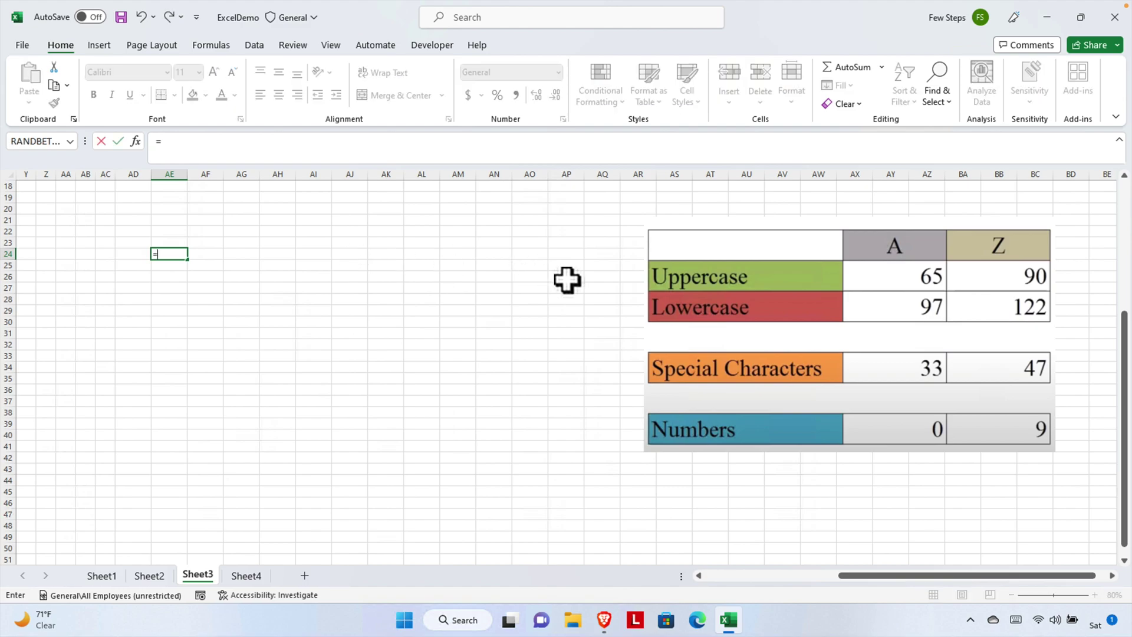
text(A)
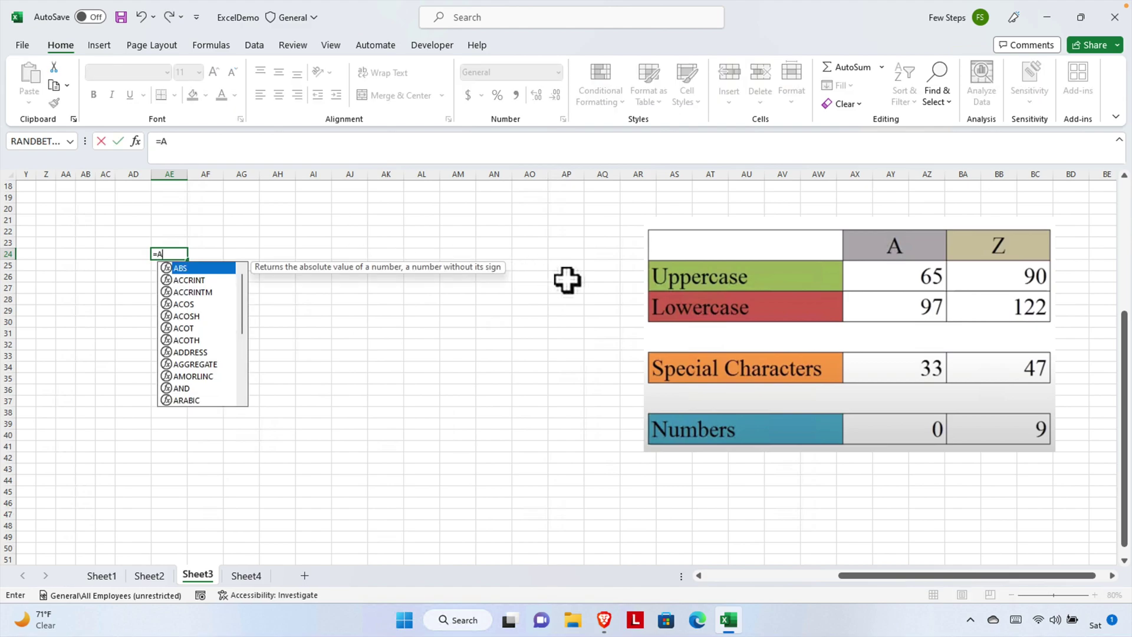
key(BackSpace)
text(c)
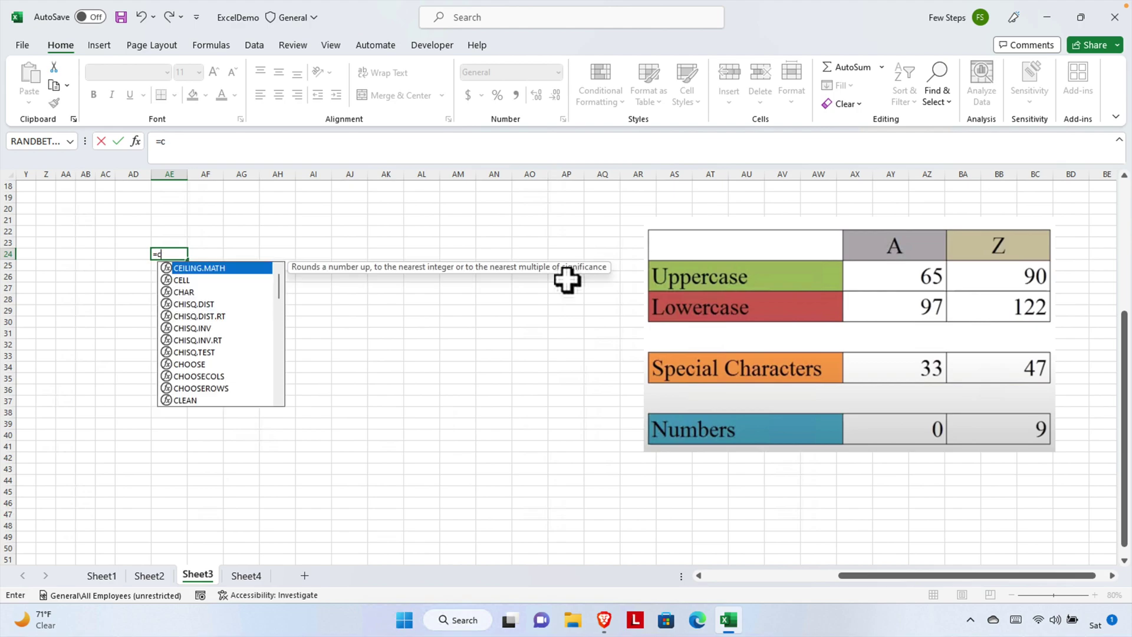
text(har)
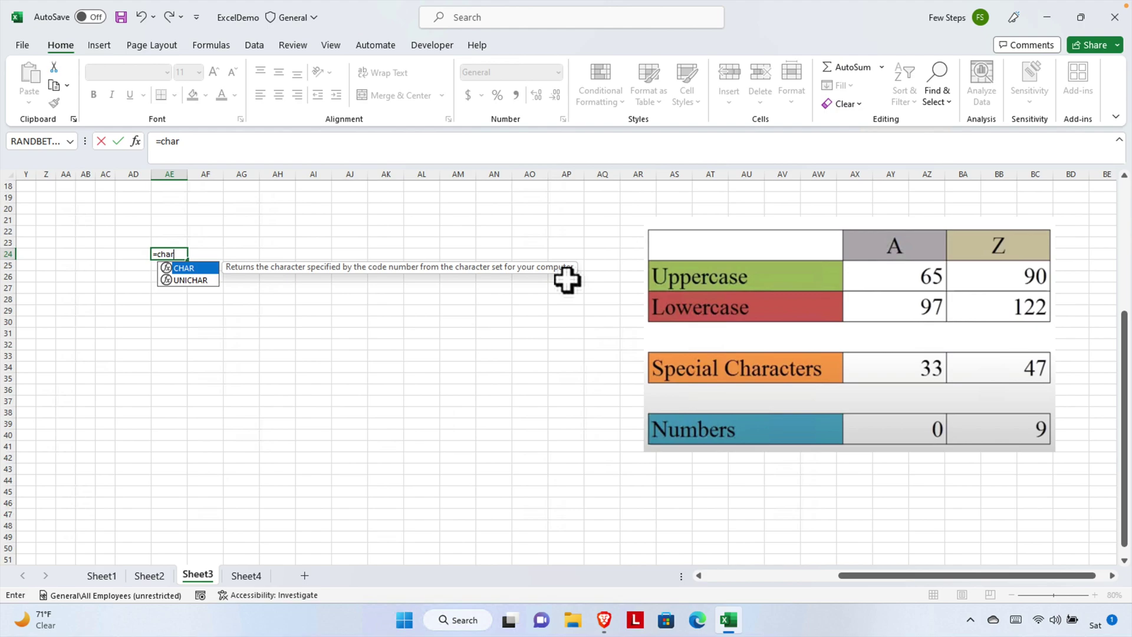
key(Tab)
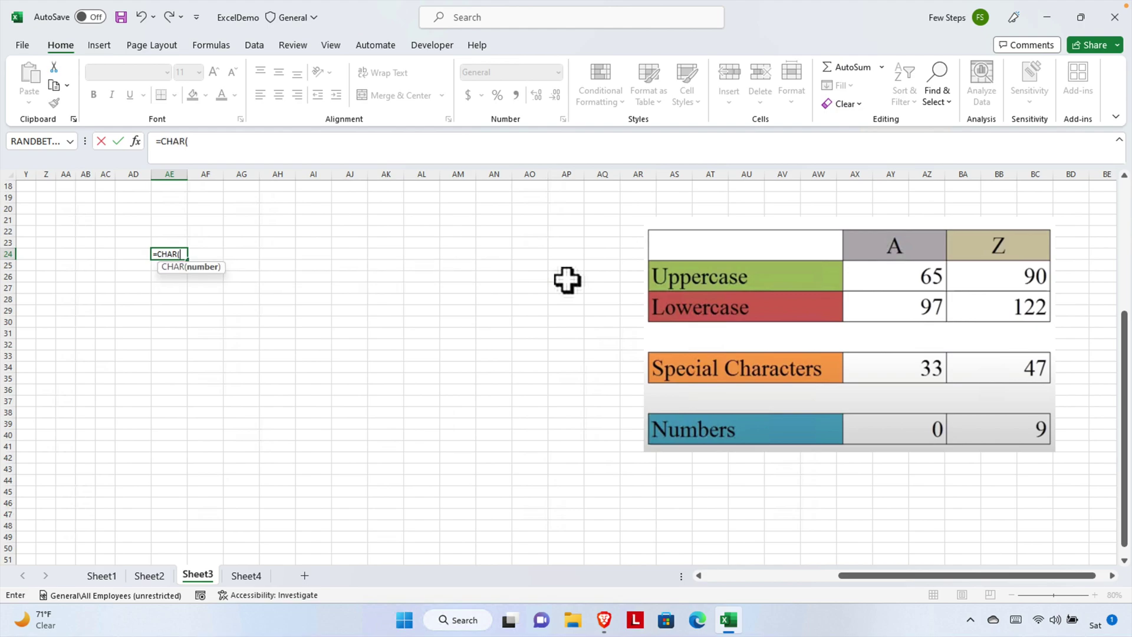
text(()
key(BackSpace)
text(65))
key(Return)
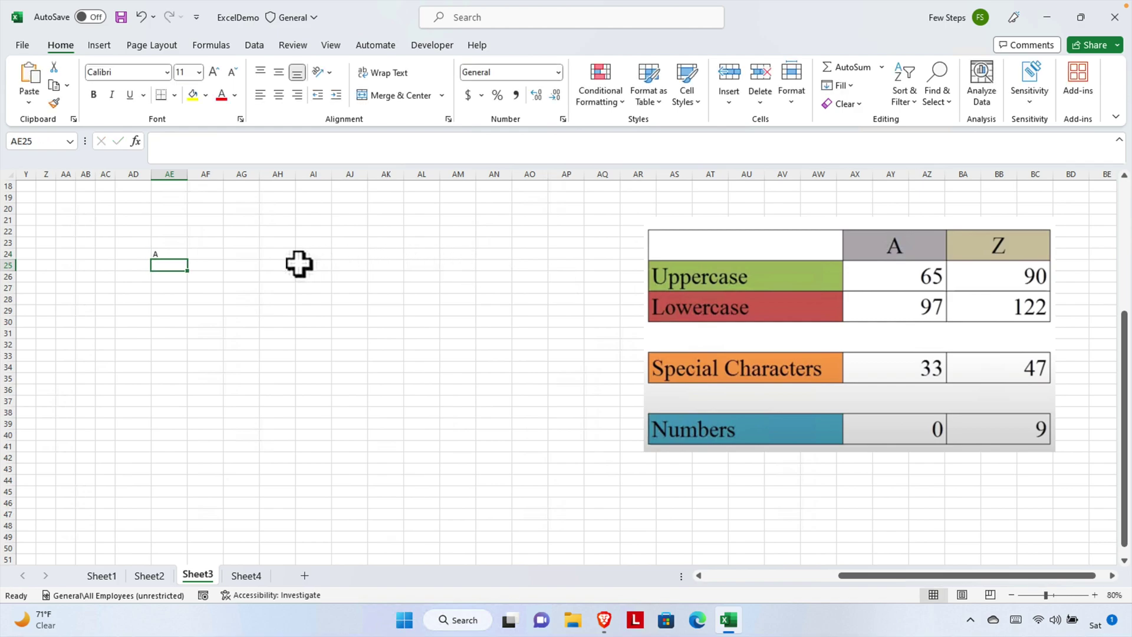
Step: Change AE24's formula to =CHAR(90) so it shows Z
click(169, 254)
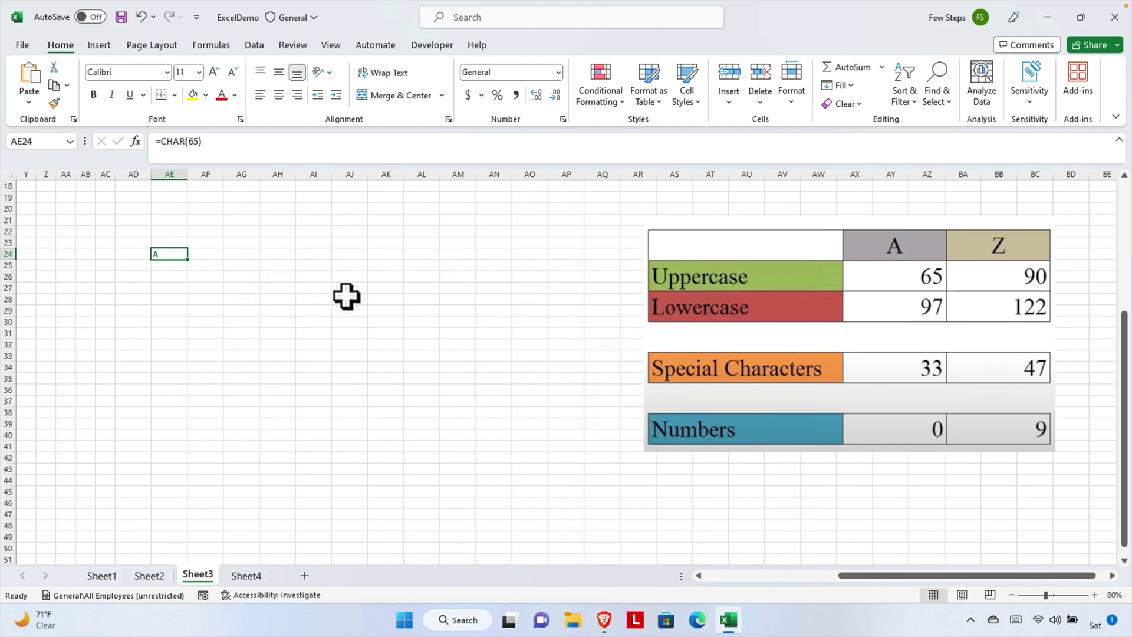
click(190, 141)
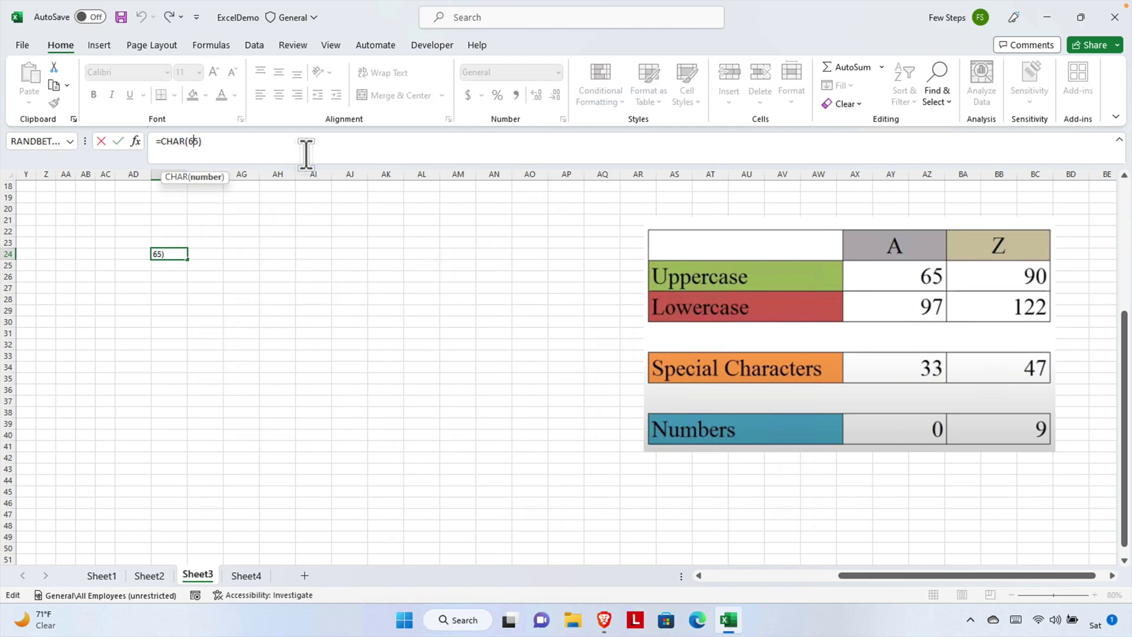
key(Right)
key(BackSpace)
key(BackSpace)
text(90)
key(Return)
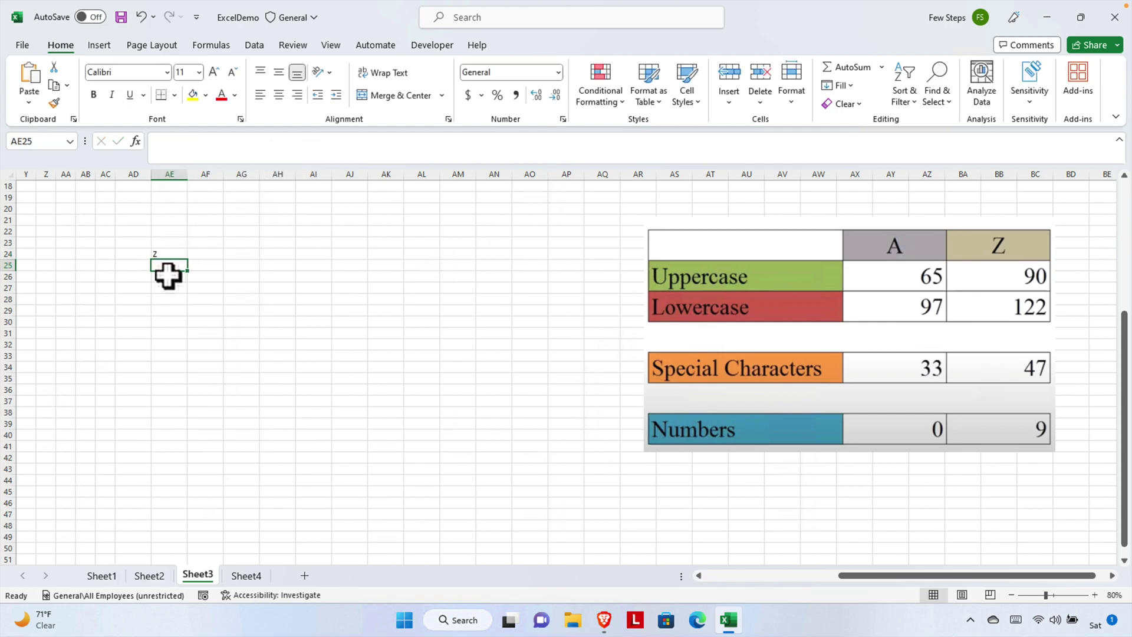
Step: Clear the formula out of cell AE24, leaving it empty
click(174, 243)
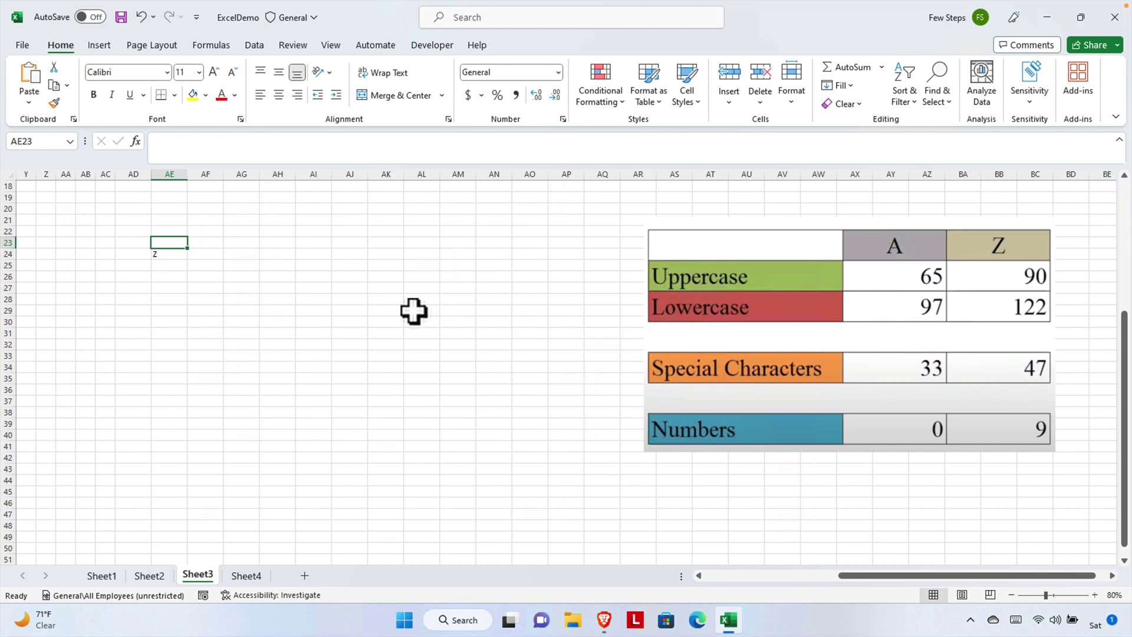
click(175, 252)
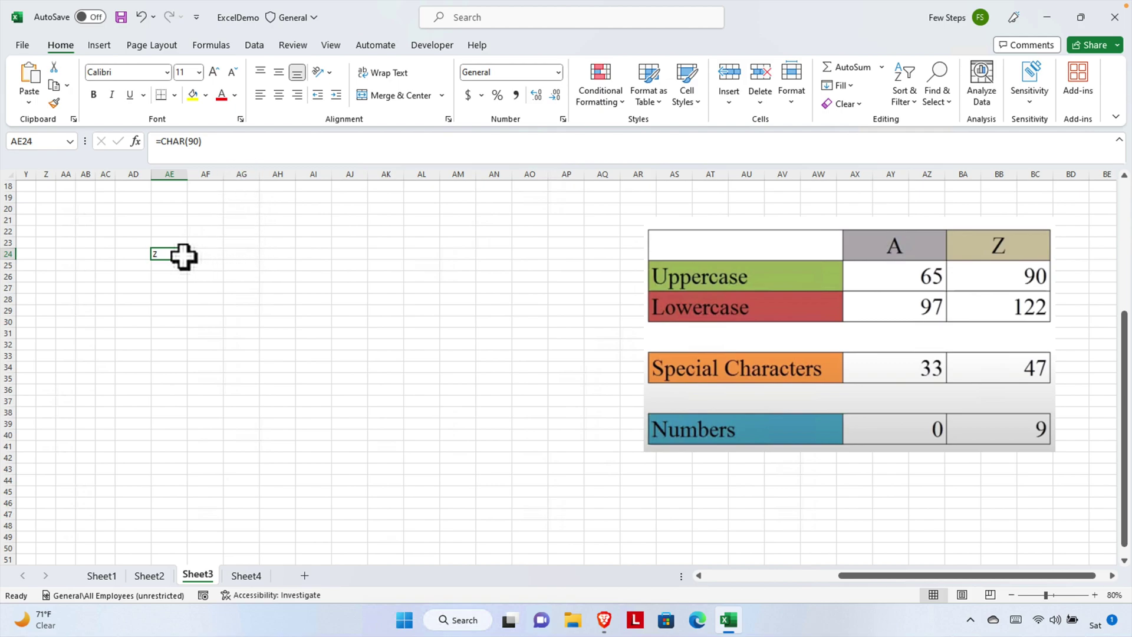
click(242, 244)
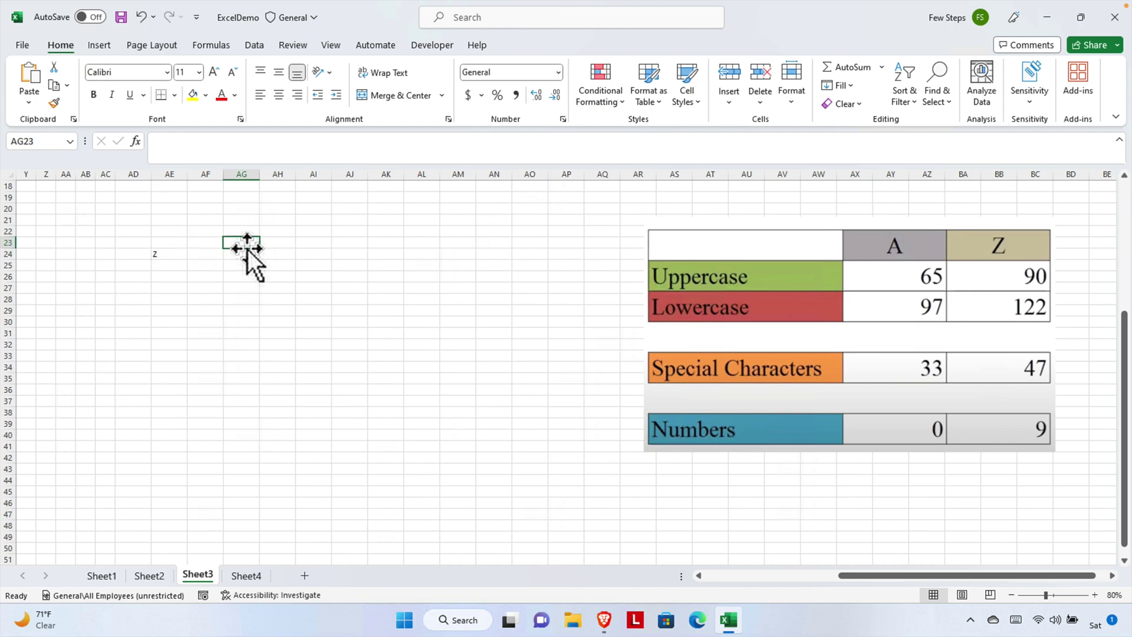
click(167, 253)
key(BackSpace)
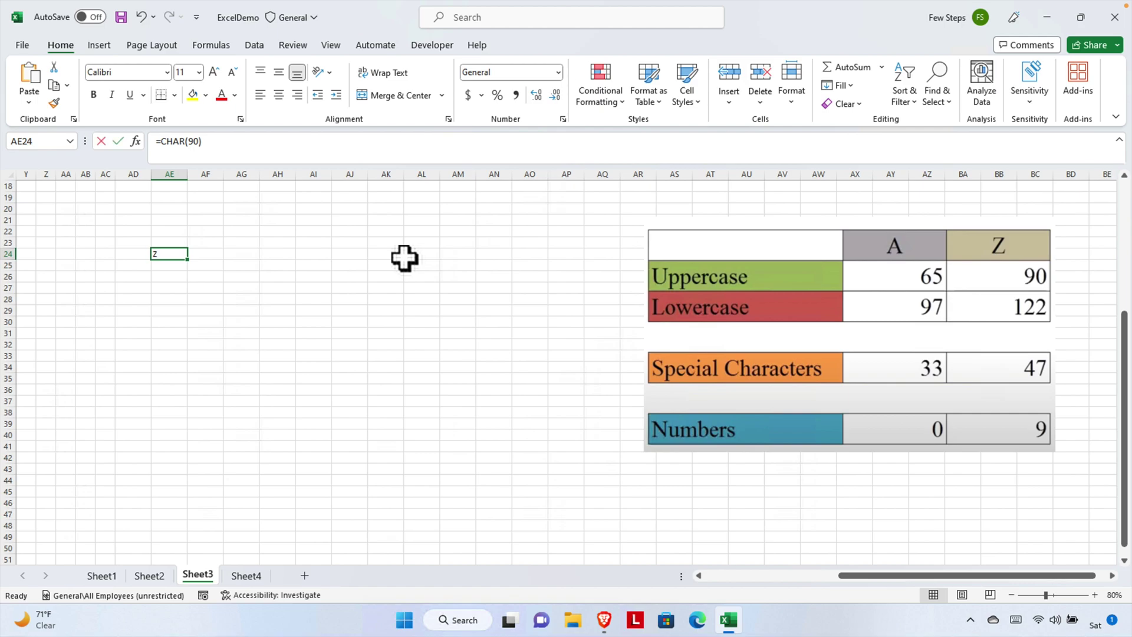
key(Return)
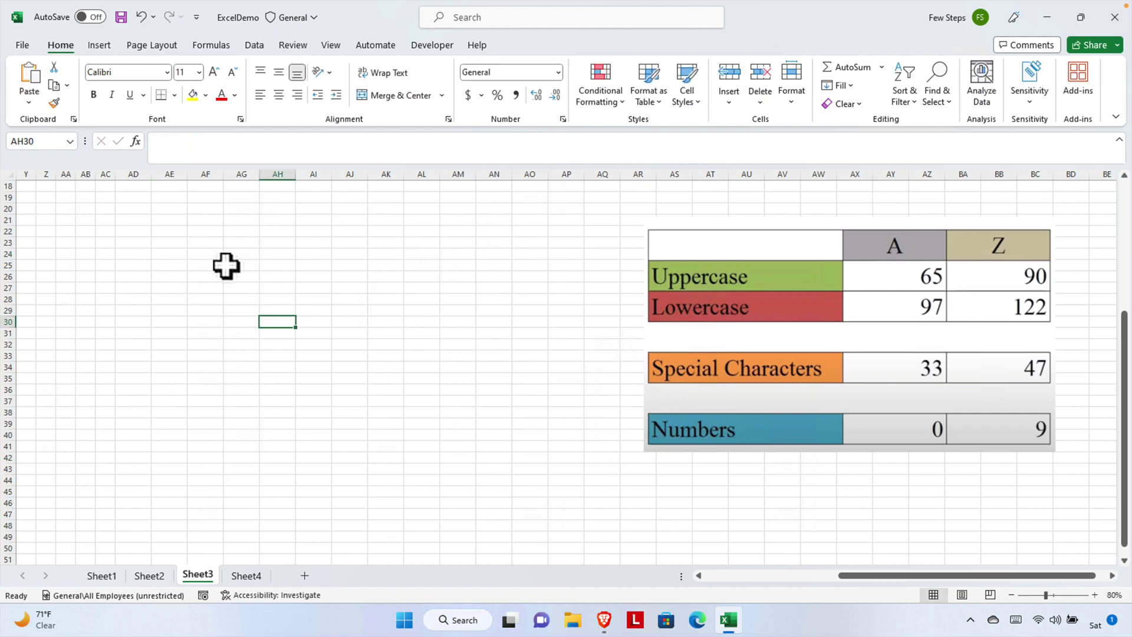
Step: Enter =CHAR(RANDBETWEEN(65,90)) in AE24, producing the random letter W
click(169, 253)
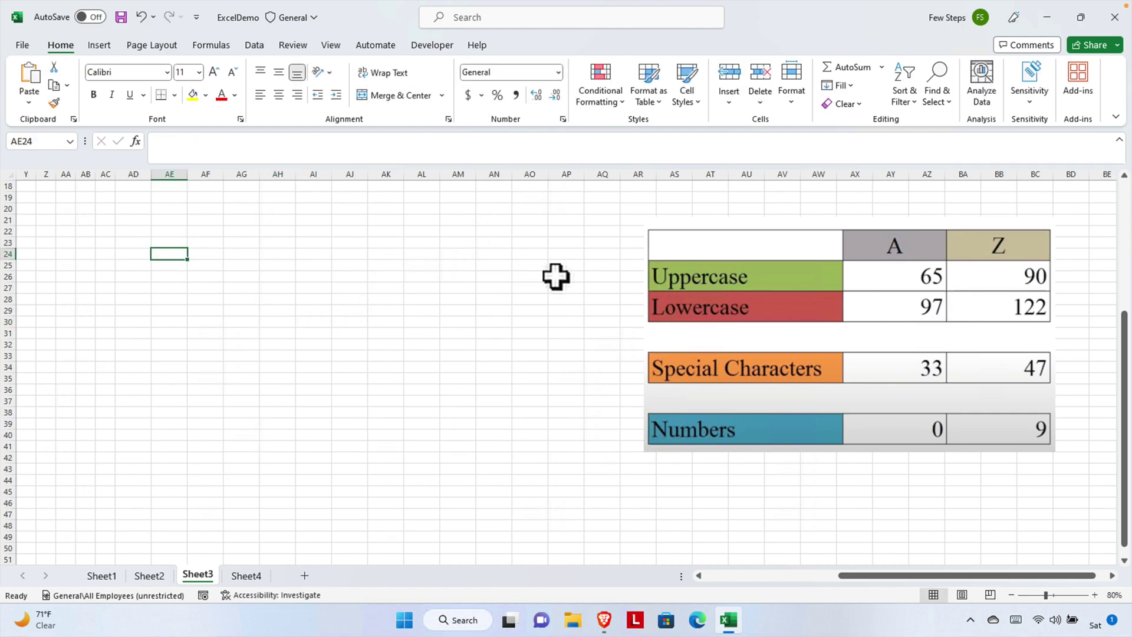
text(=)
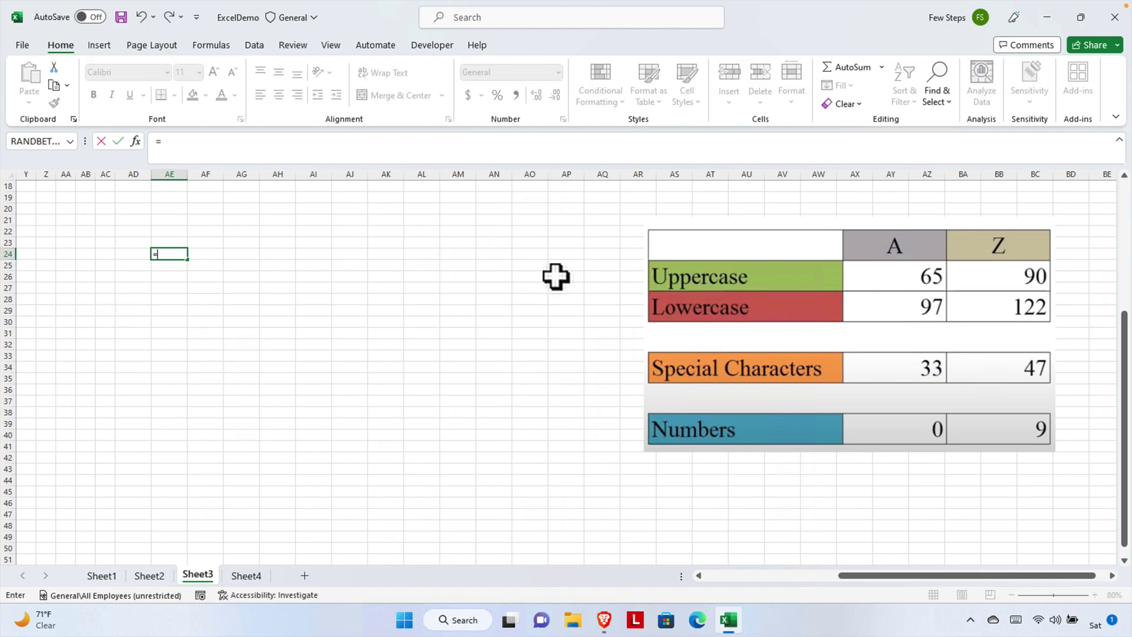
text(Cha)
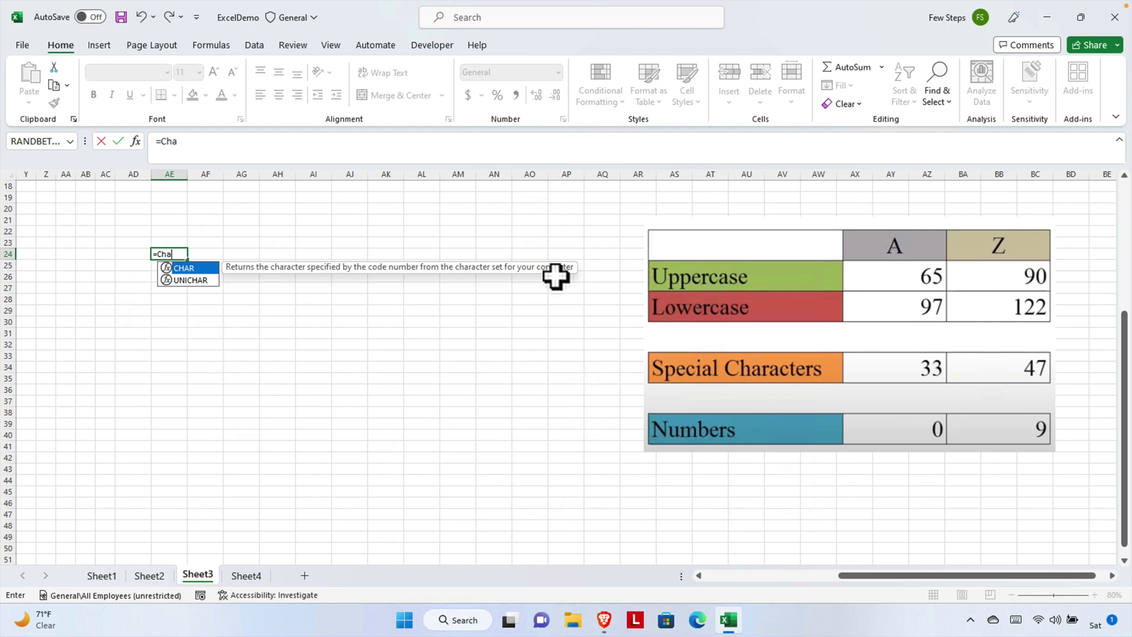
key(Tab)
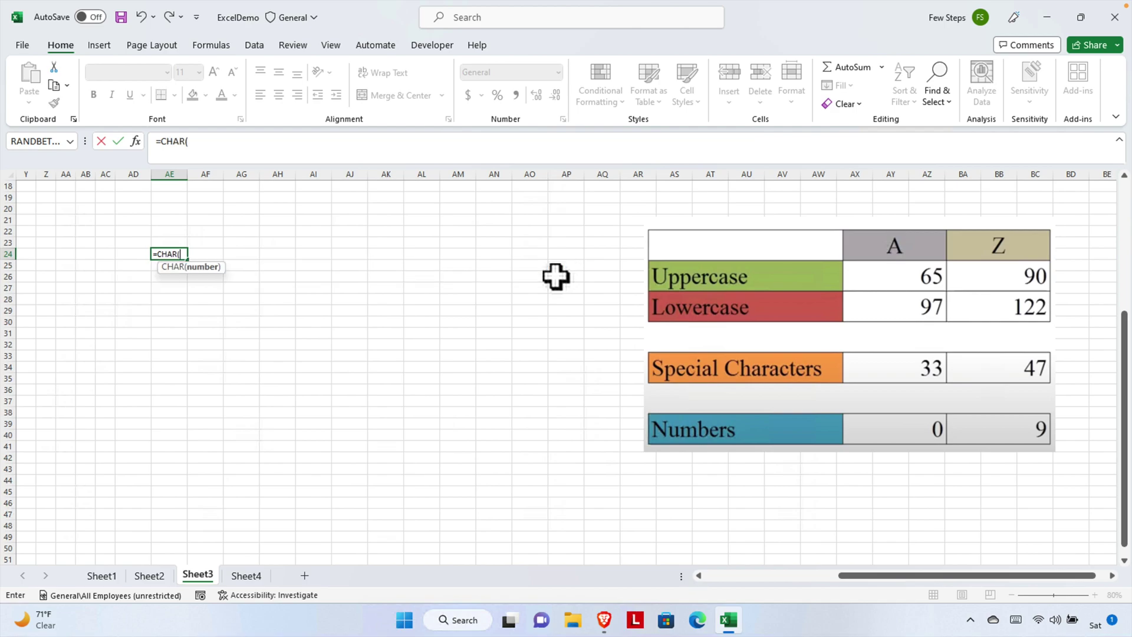
text(Ra)
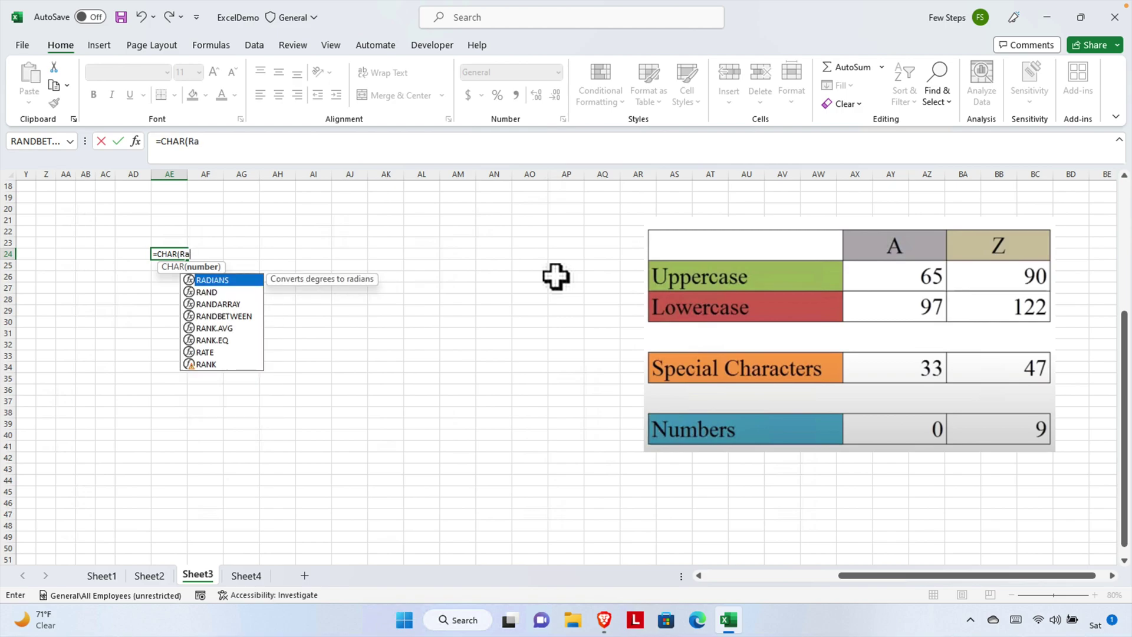
text(nd)
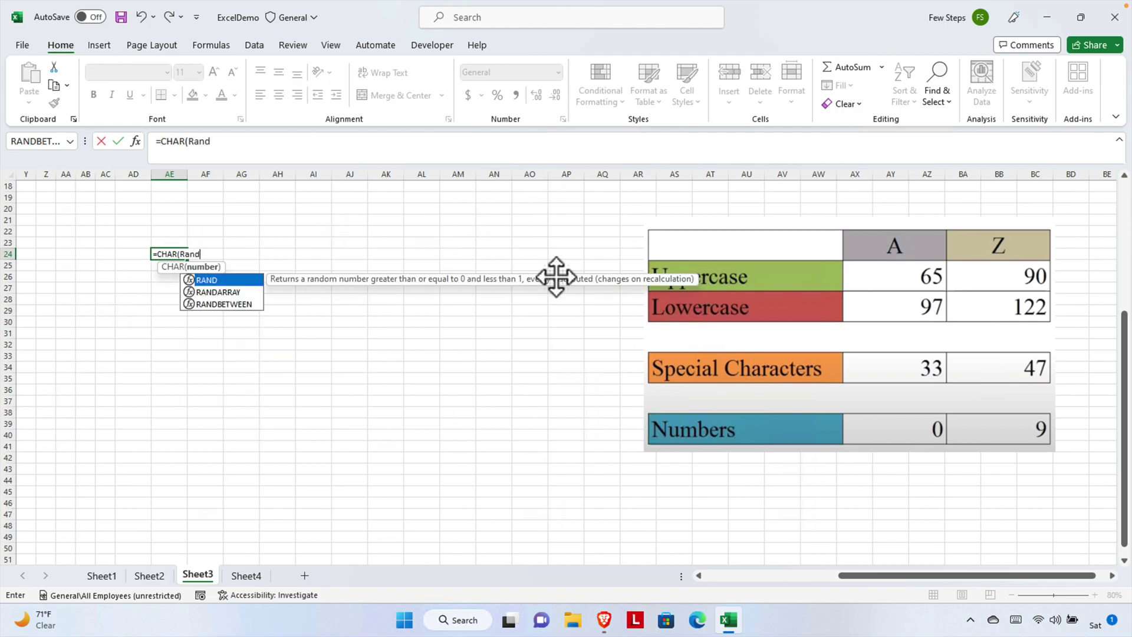
key(Down)
key(Down)
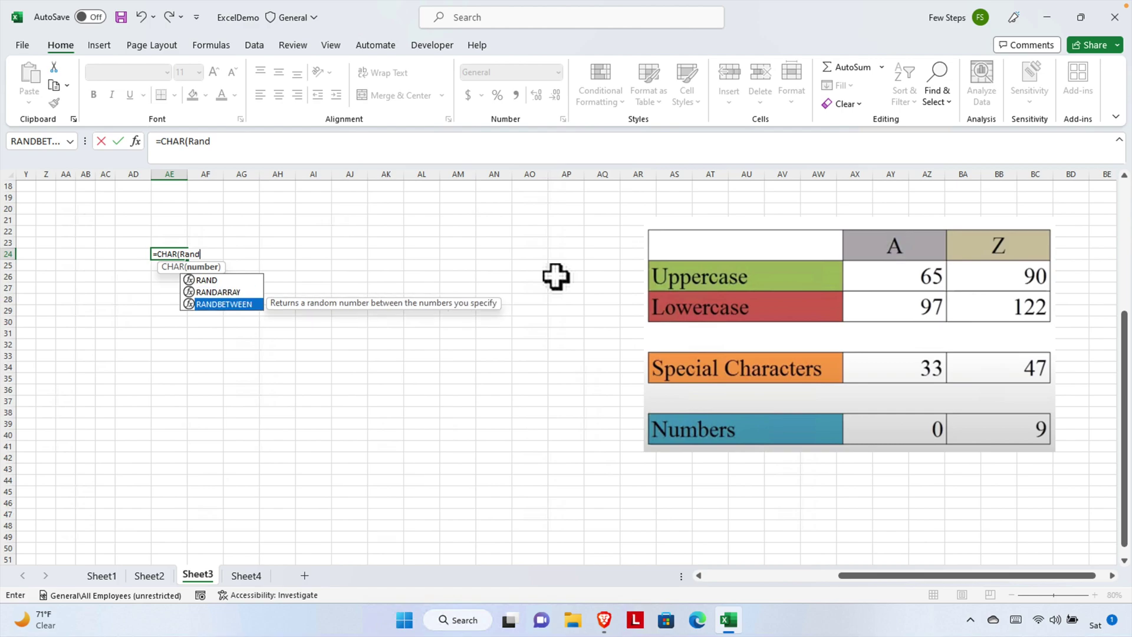
key(Up)
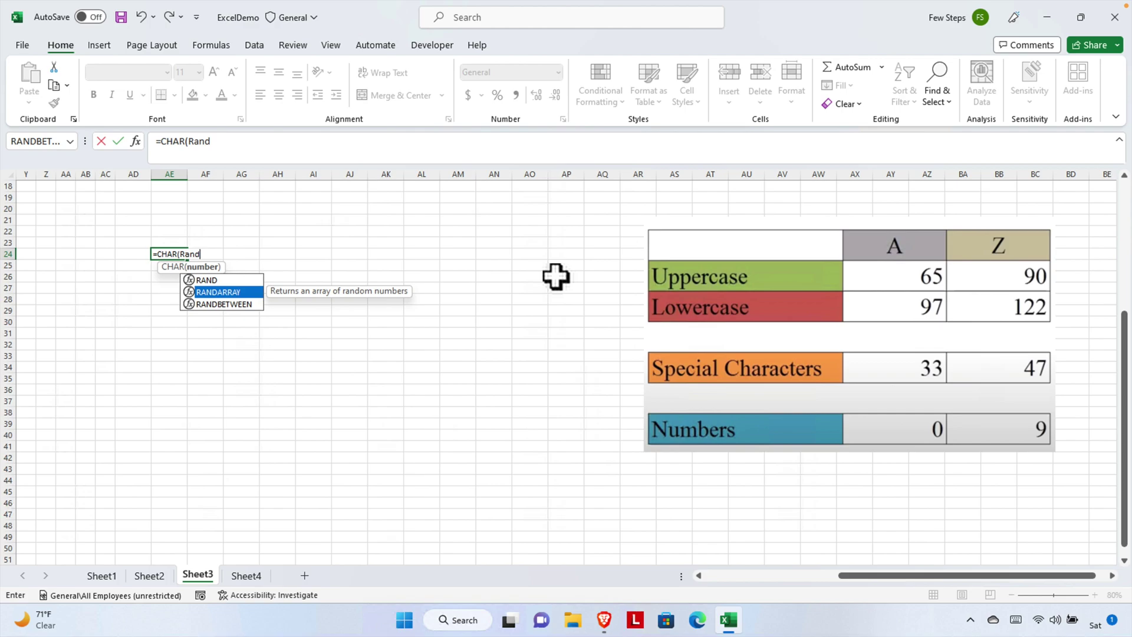
key(Down)
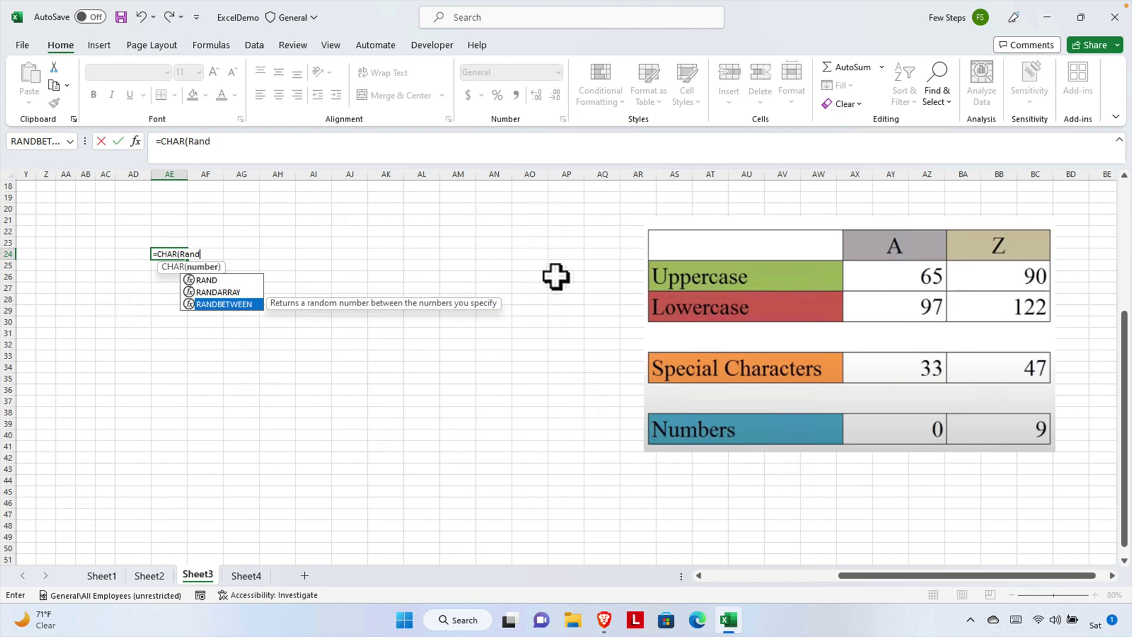
key(Tab)
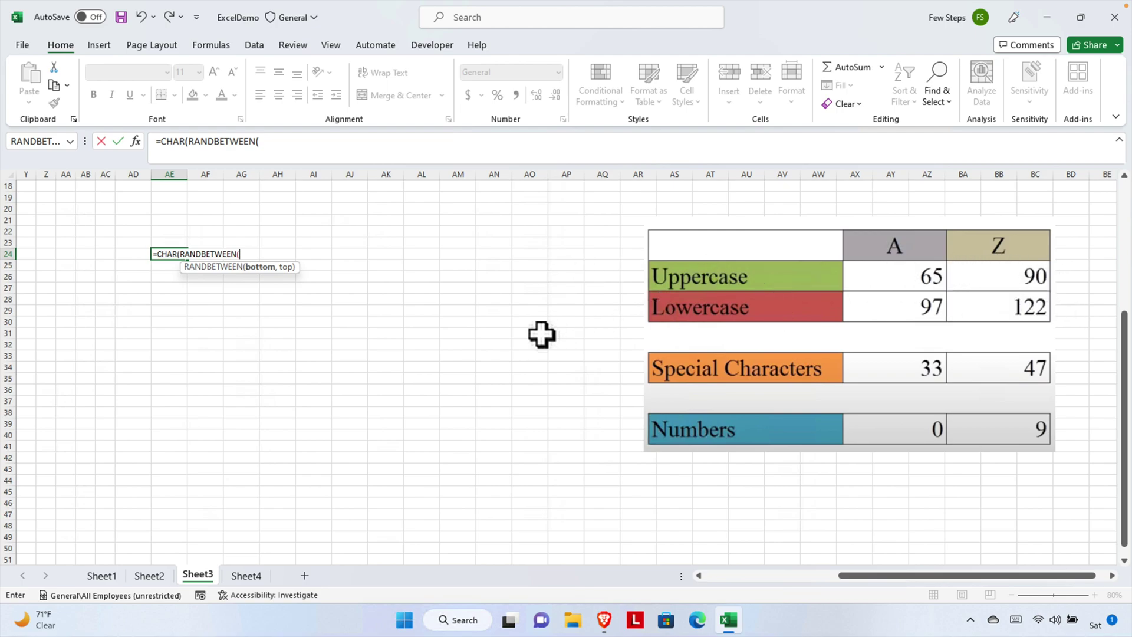
text(65,90))
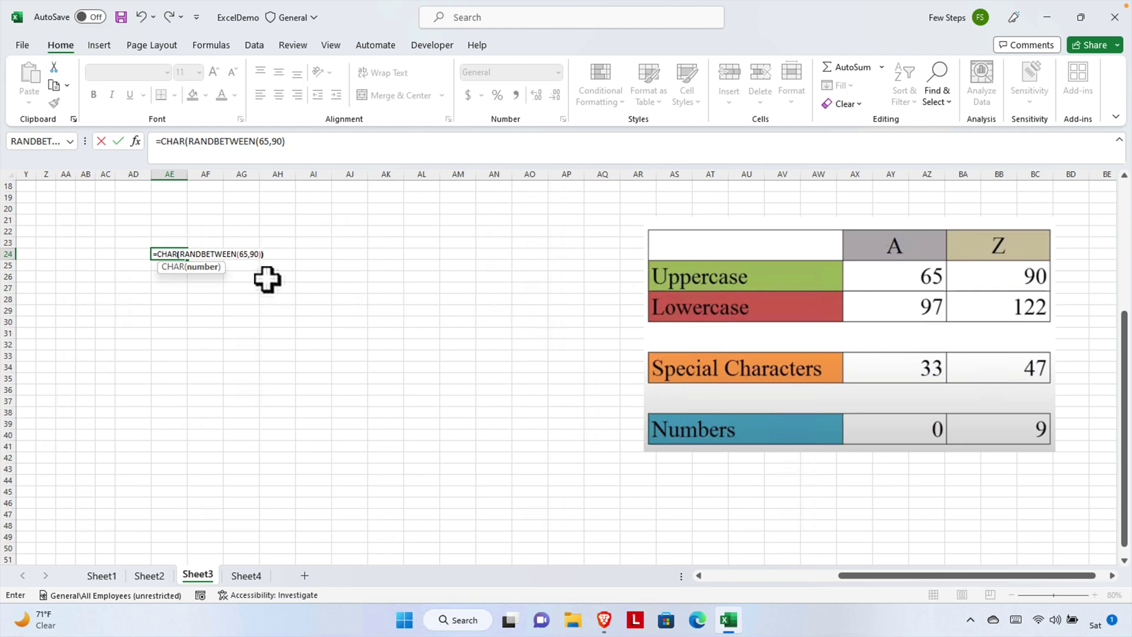
text())
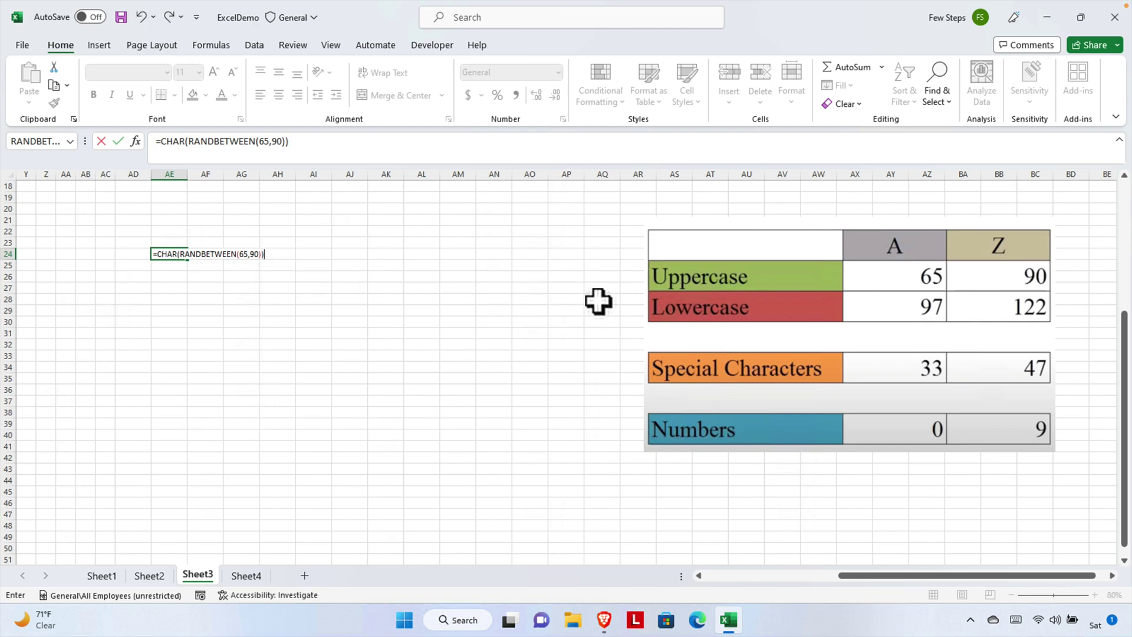
key(Return)
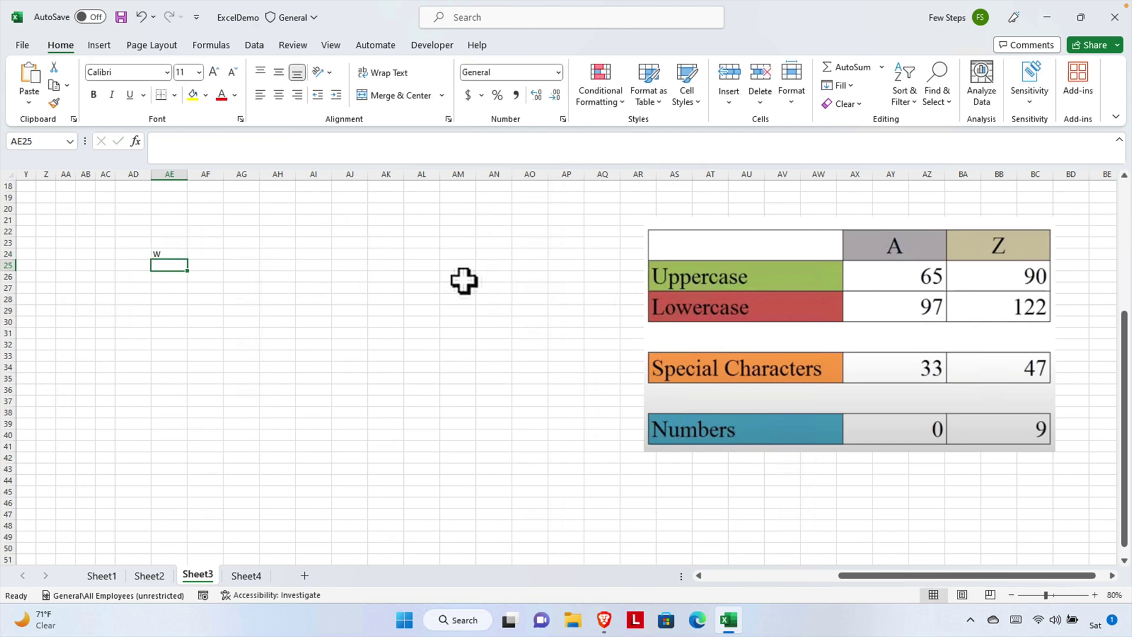
Step: Fill the random-letter formula from AE24 down through AE42
click(168, 253)
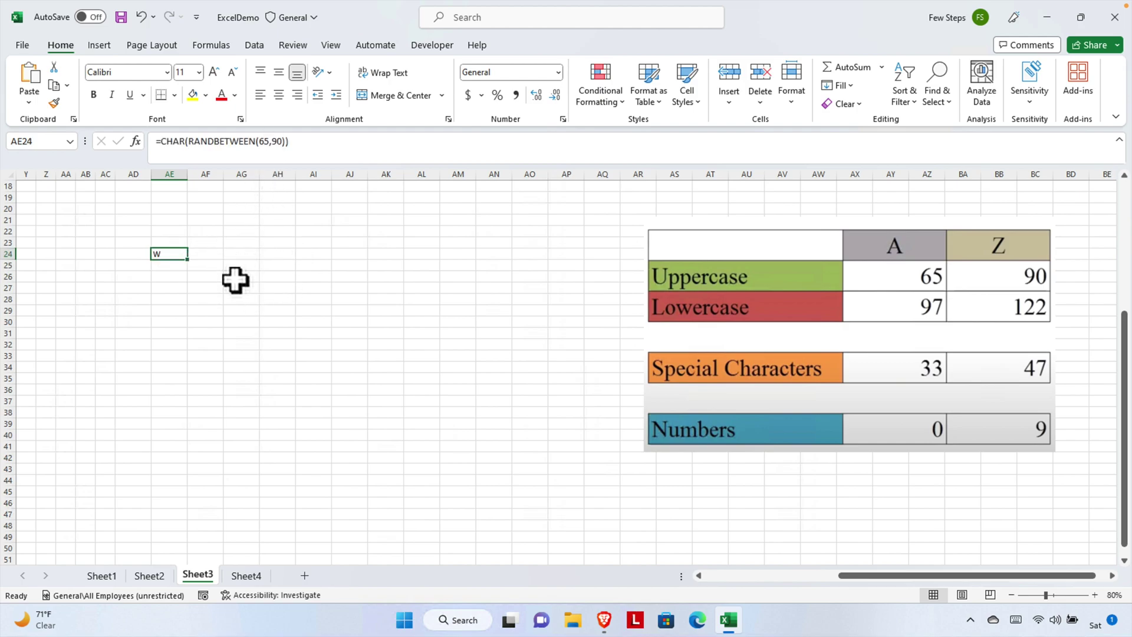
click(168, 297)
click(180, 254)
drag(187, 261, 188, 460)
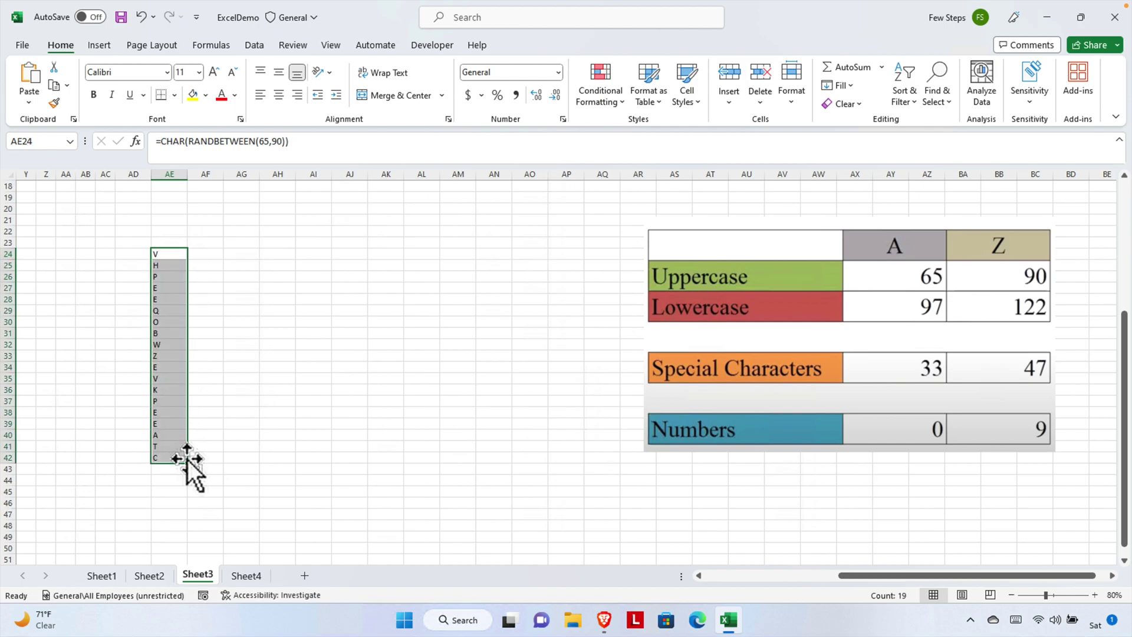
click(286, 380)
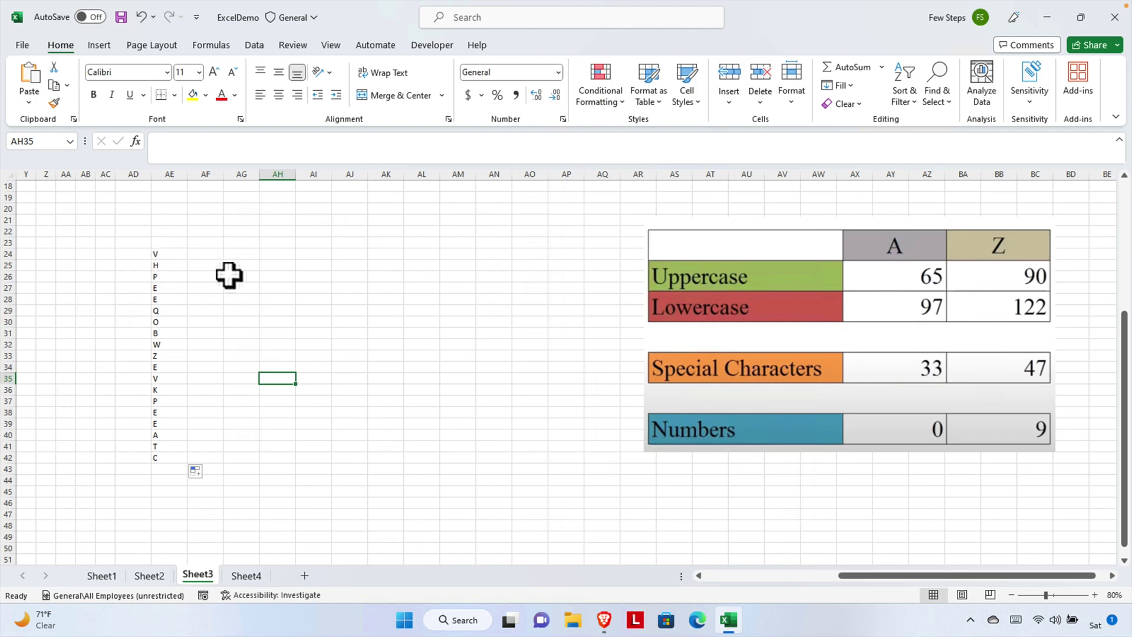
Step: Copy AE24's formula text =CHAR(RANDBETWEEN(65,90)) from the formula bar
click(205, 254)
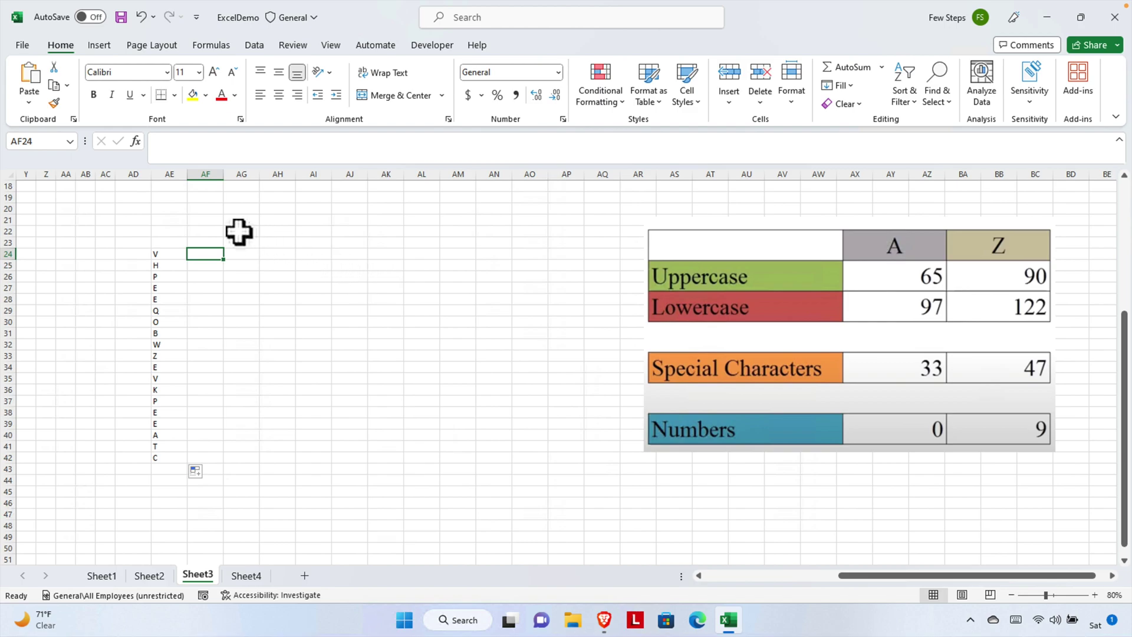
click(168, 255)
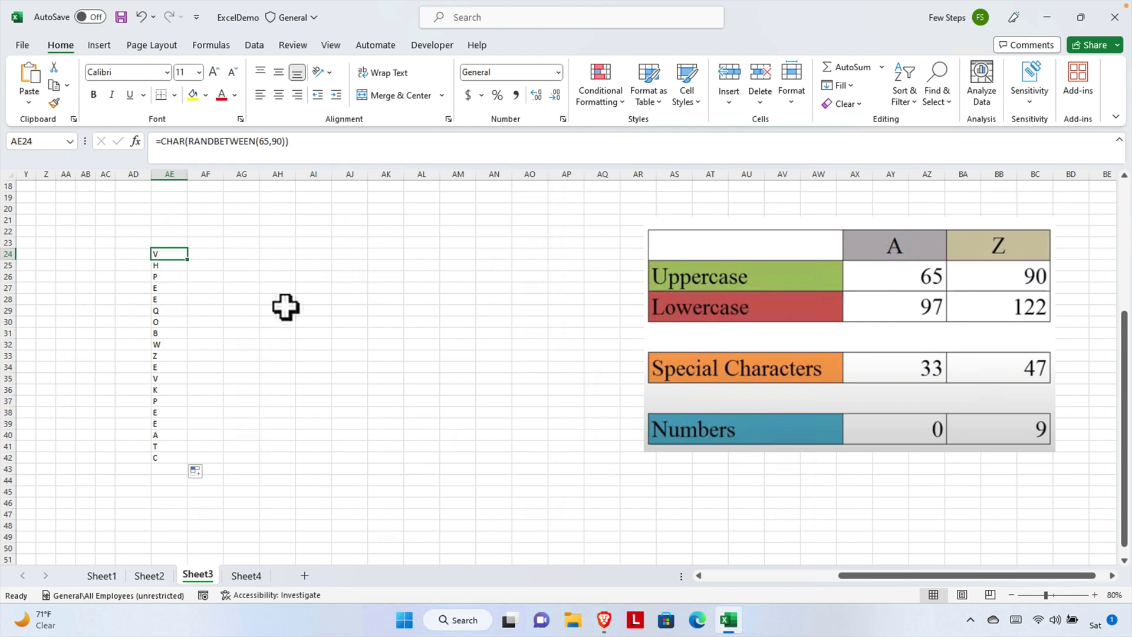
drag(306, 141, 111, 141)
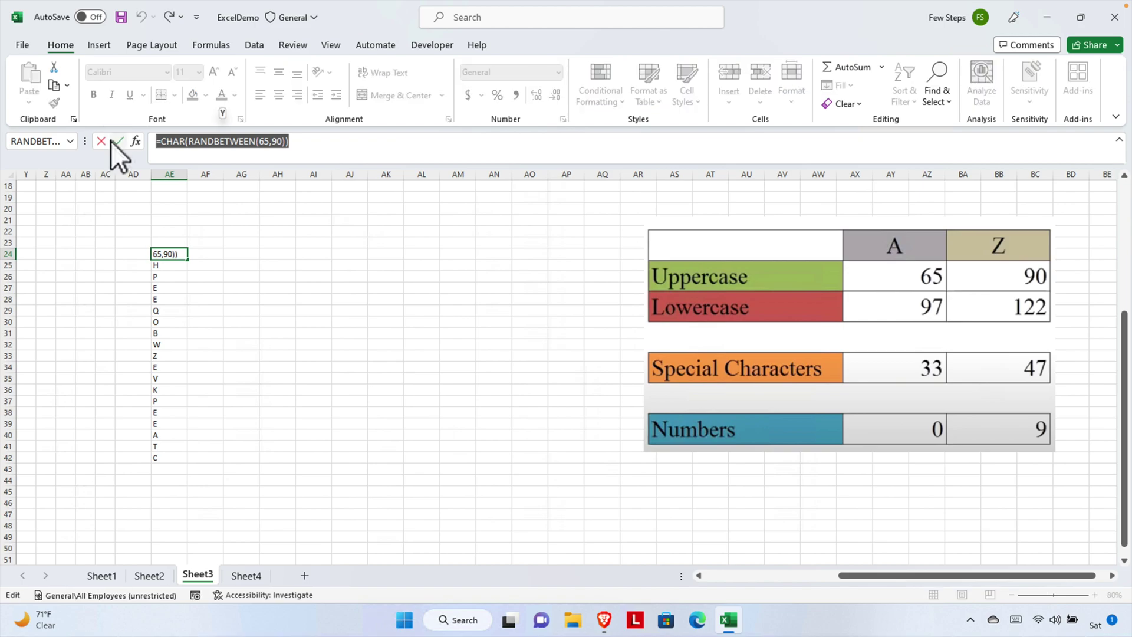
key(ctrl+c)
right_click(183, 144)
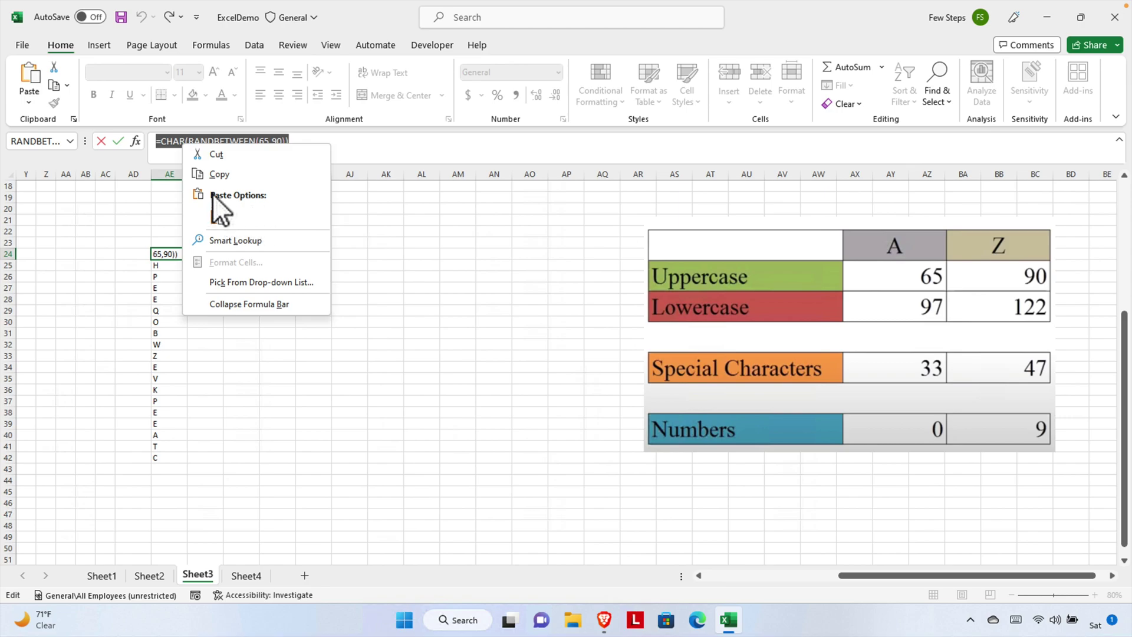
click(228, 175)
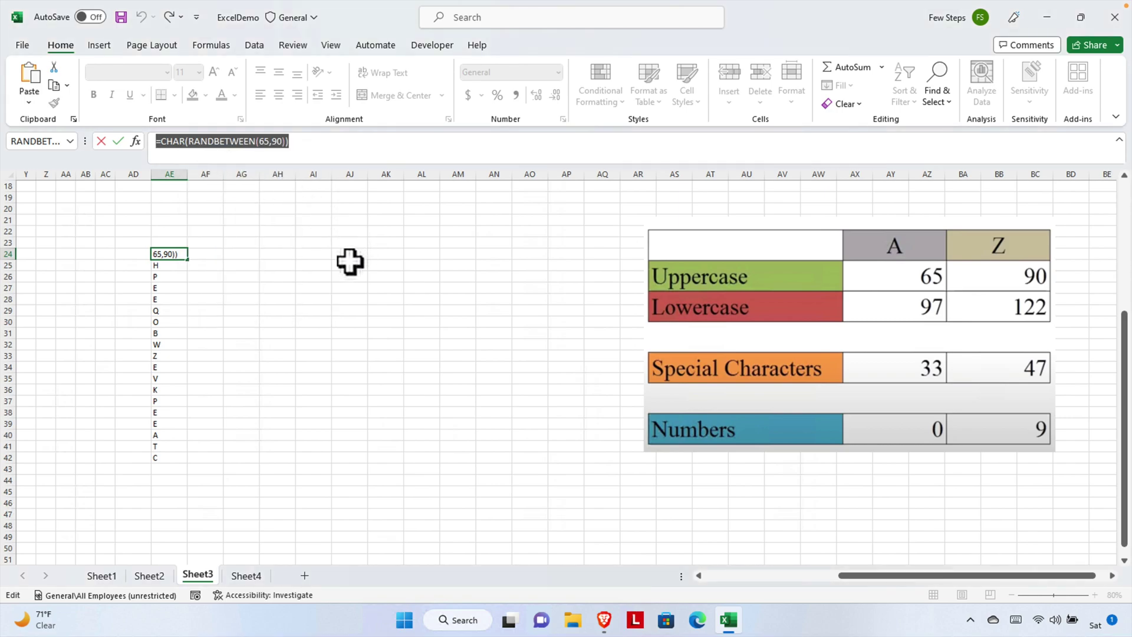
Step: Cancel the accidental edit of AE24 and select cell AG24
text(=)
click(319, 276)
click(242, 254)
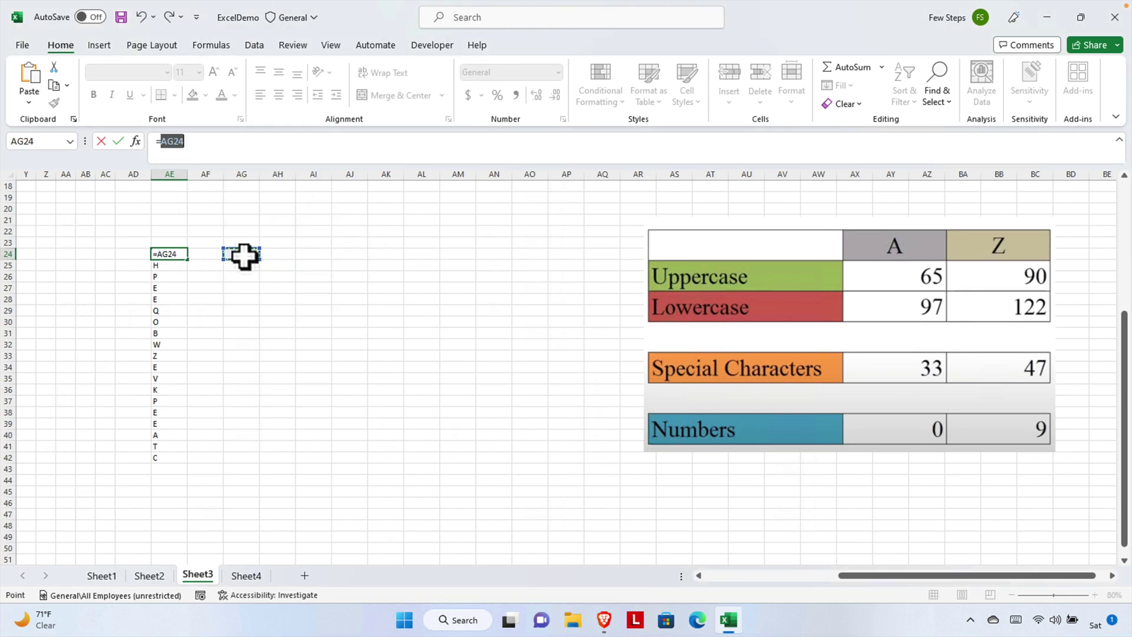
key(Escape)
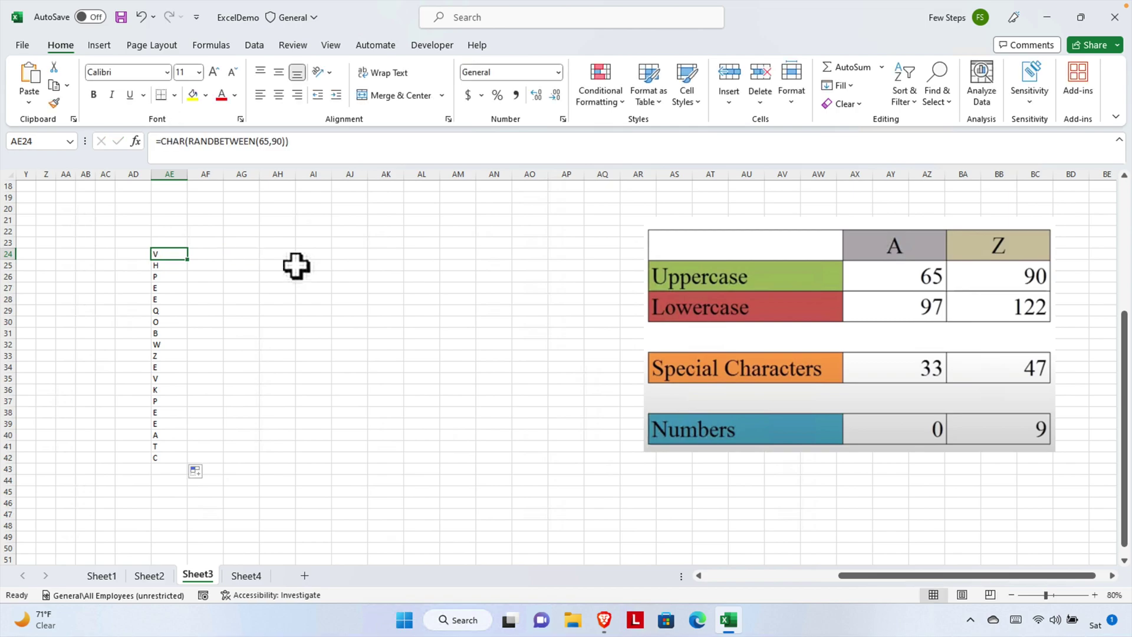
click(257, 258)
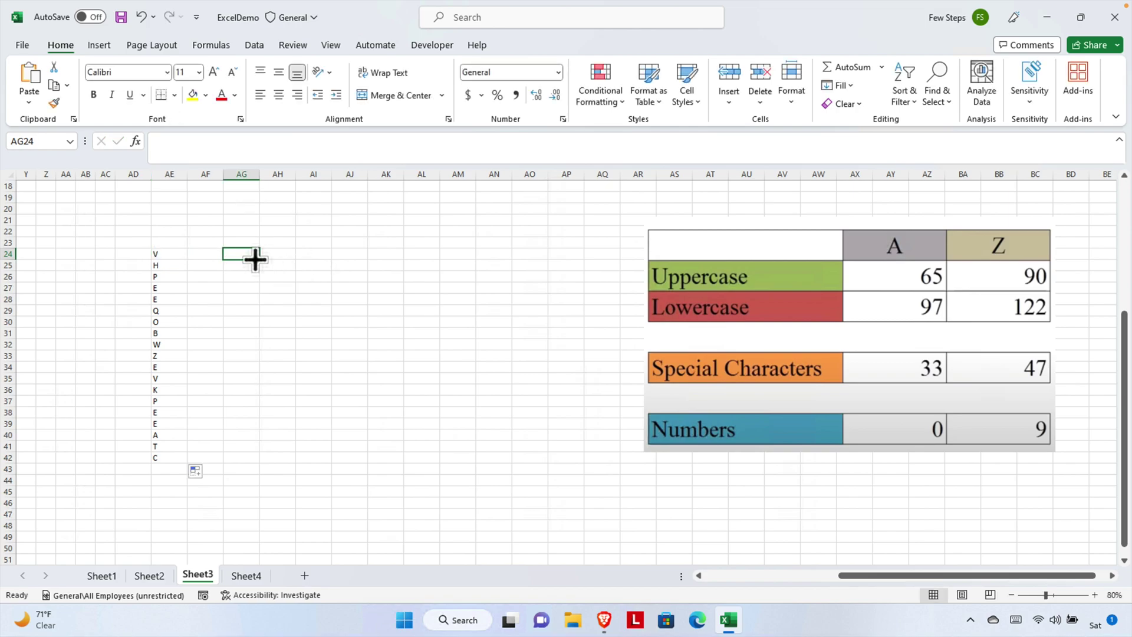
Step: Enter =CHAR(RANDBETWEEN(65,90))&CHAR(RANDBETWEEN(65,90)) in AG24, showing the two letters BZ
click(177, 146)
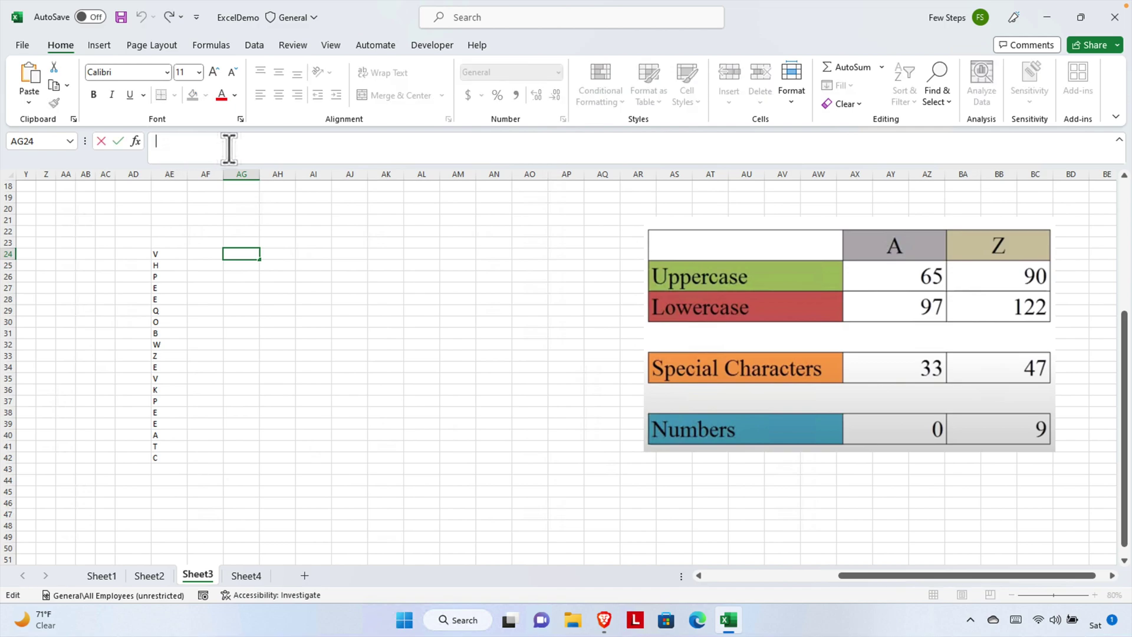
key(ctrl+v)
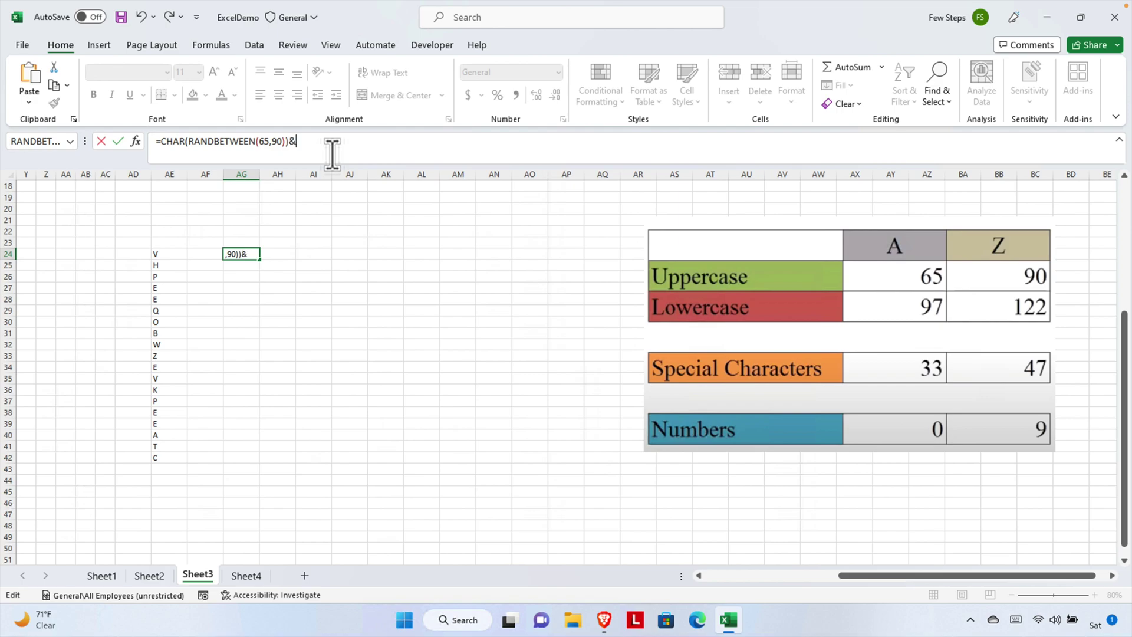
key(ctrl+v)
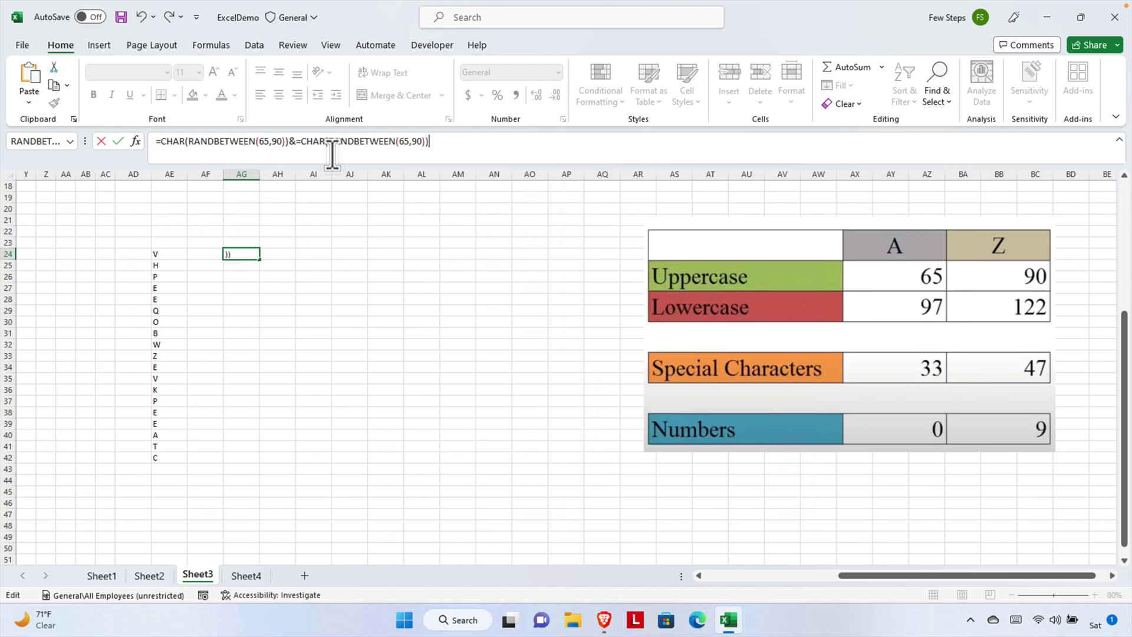
click(300, 141)
key(Delete)
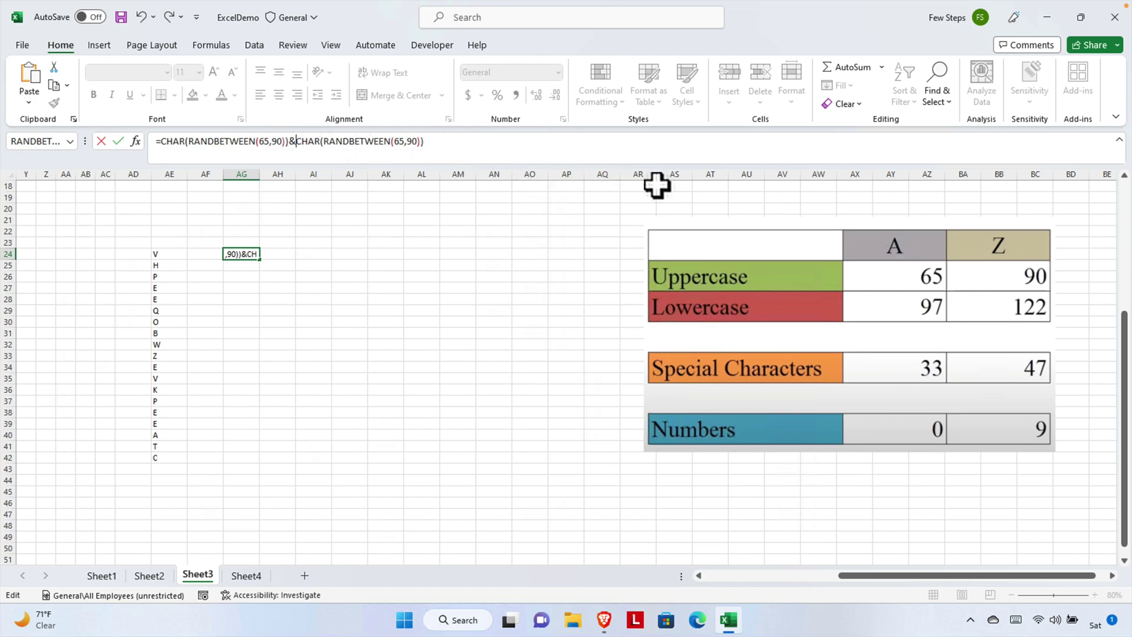
key(Return)
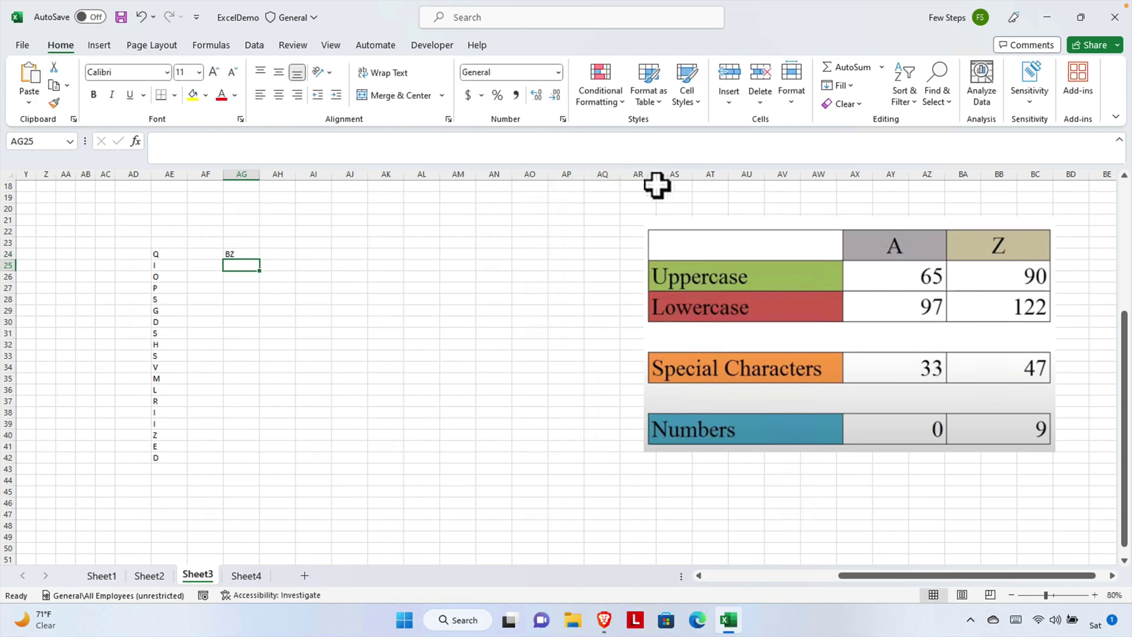
Step: Copy the &CHAR(RANDBETWEEN(65,90)) part of AG24's formula and append it as a third call
click(240, 253)
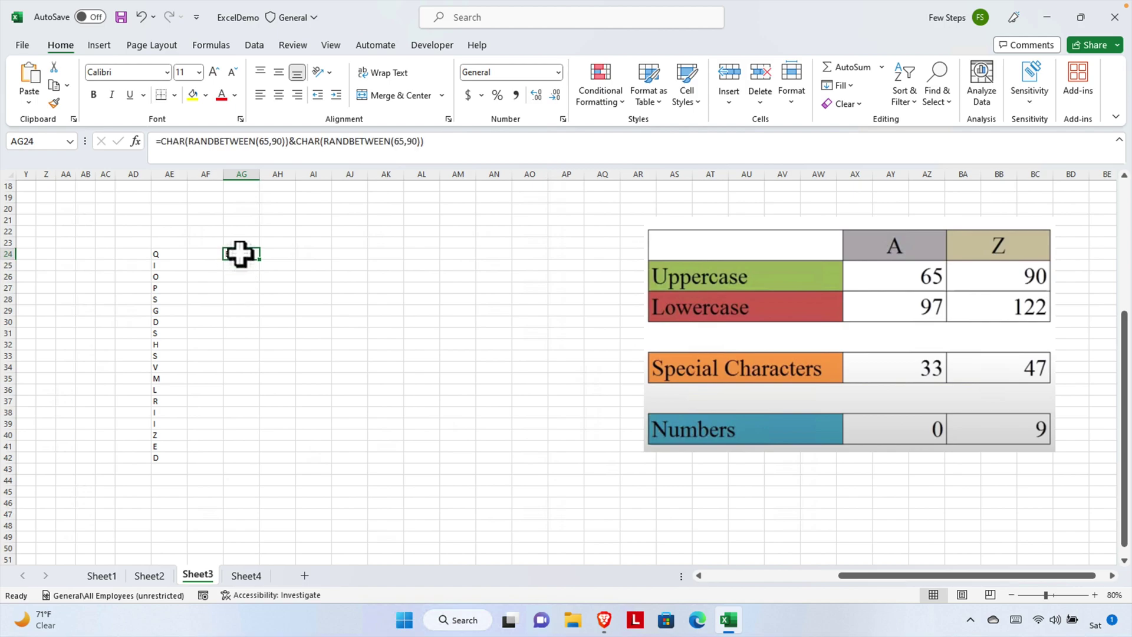
click(434, 144)
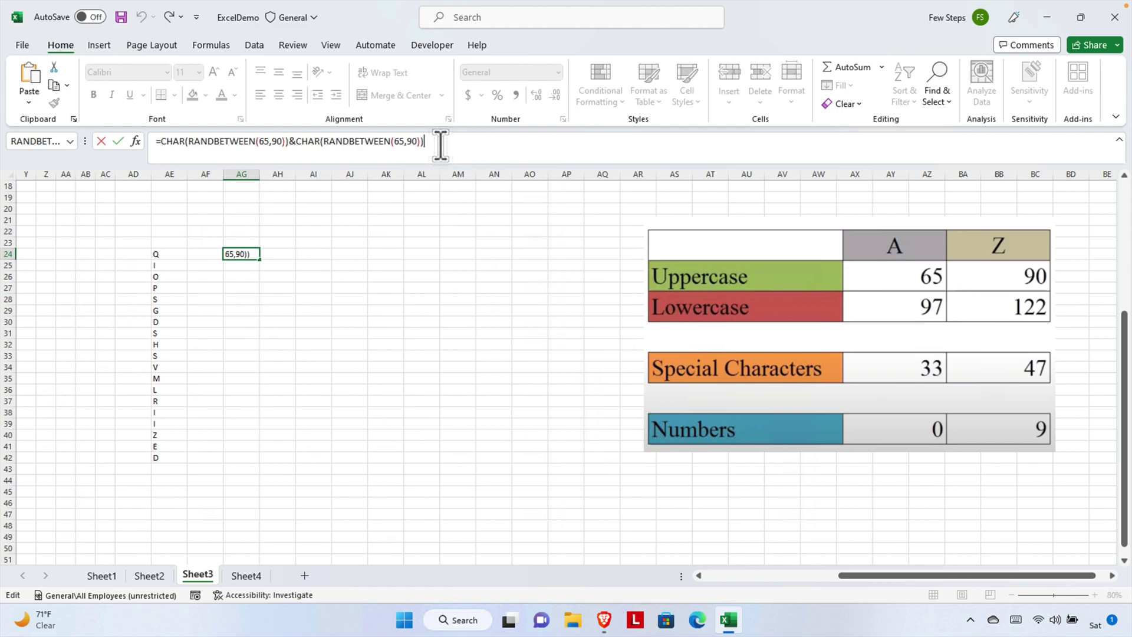
drag(436, 144, 289, 144)
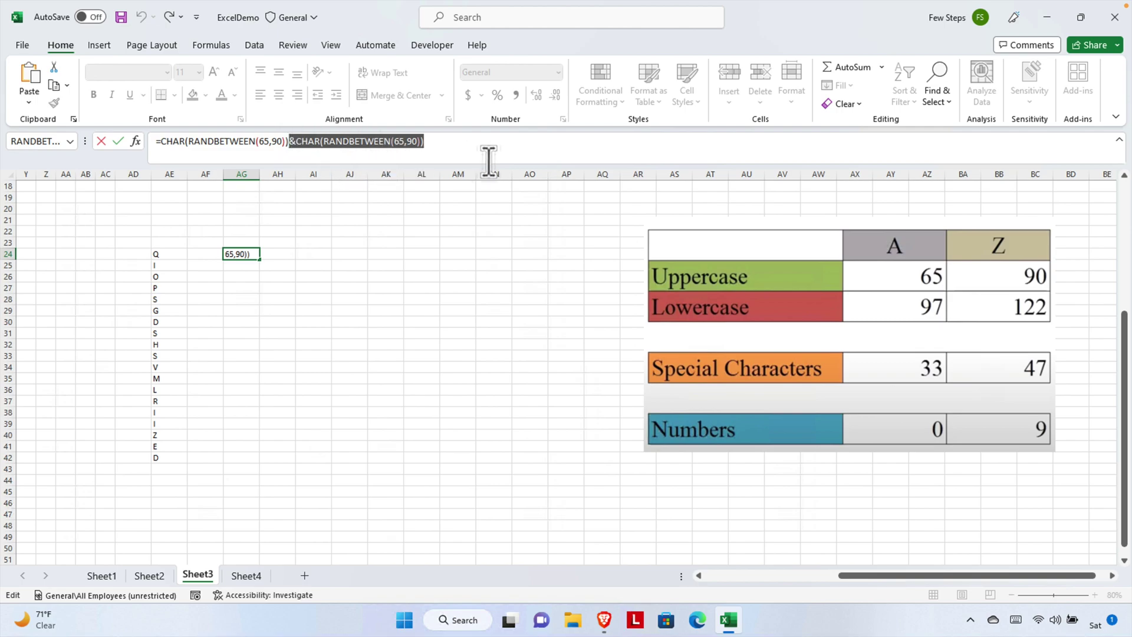
key(super)
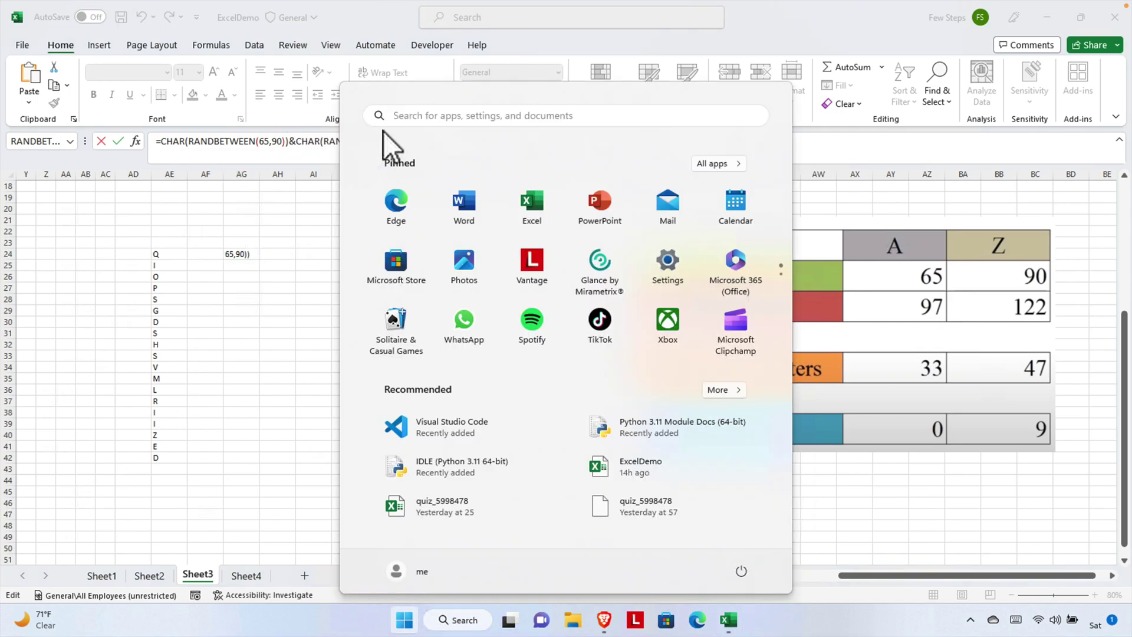
key(Escape)
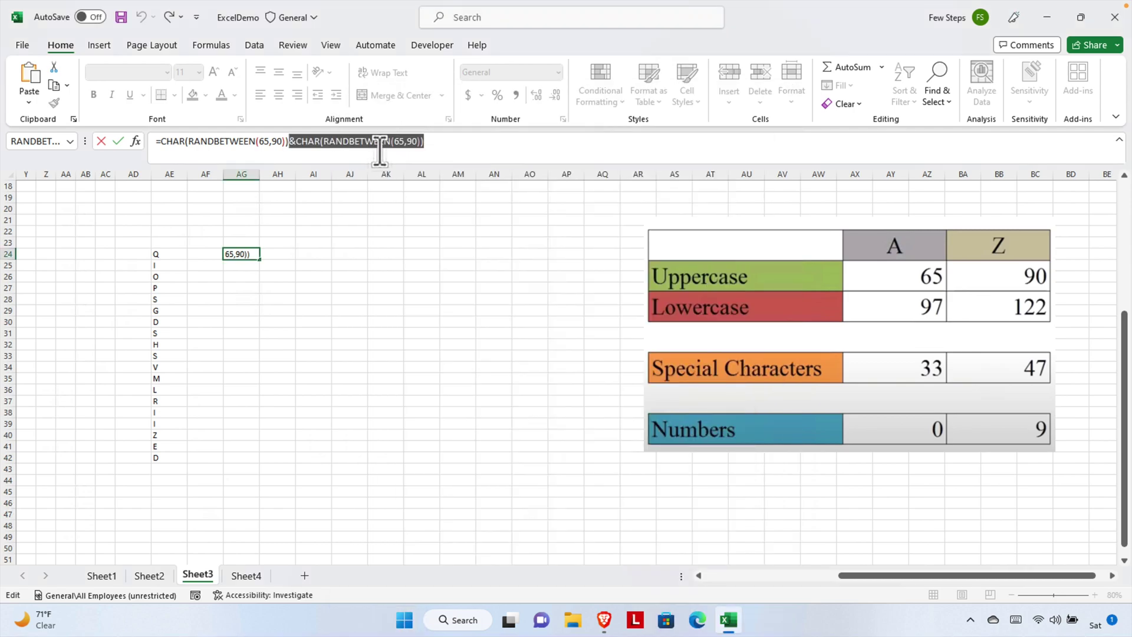
right_click(360, 144)
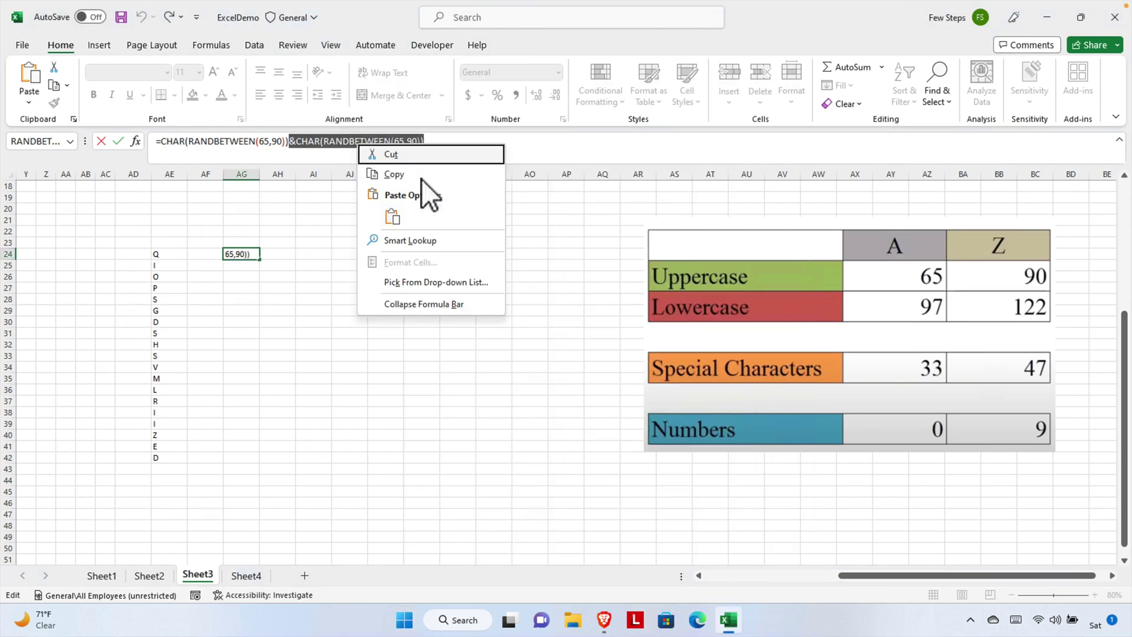
click(406, 175)
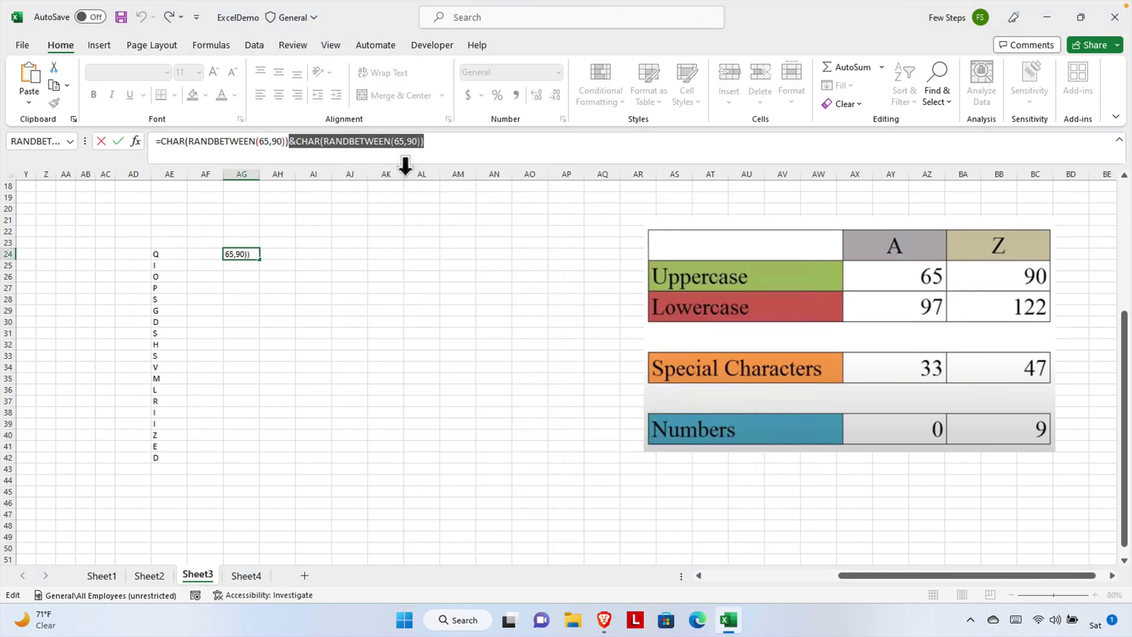
click(446, 145)
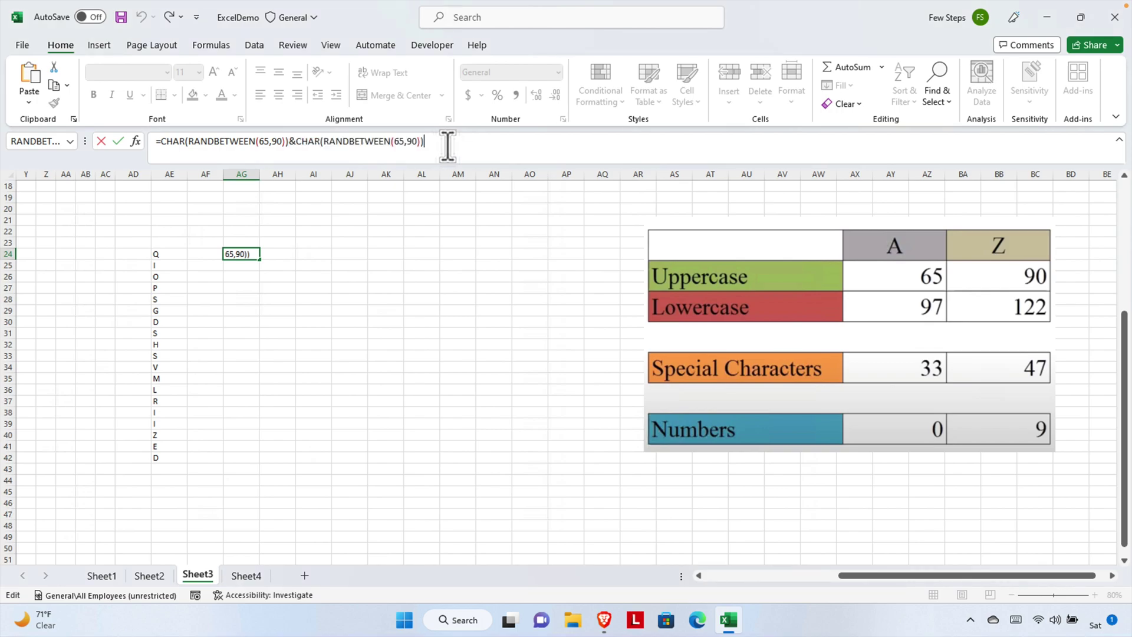
key(ctrl+v)
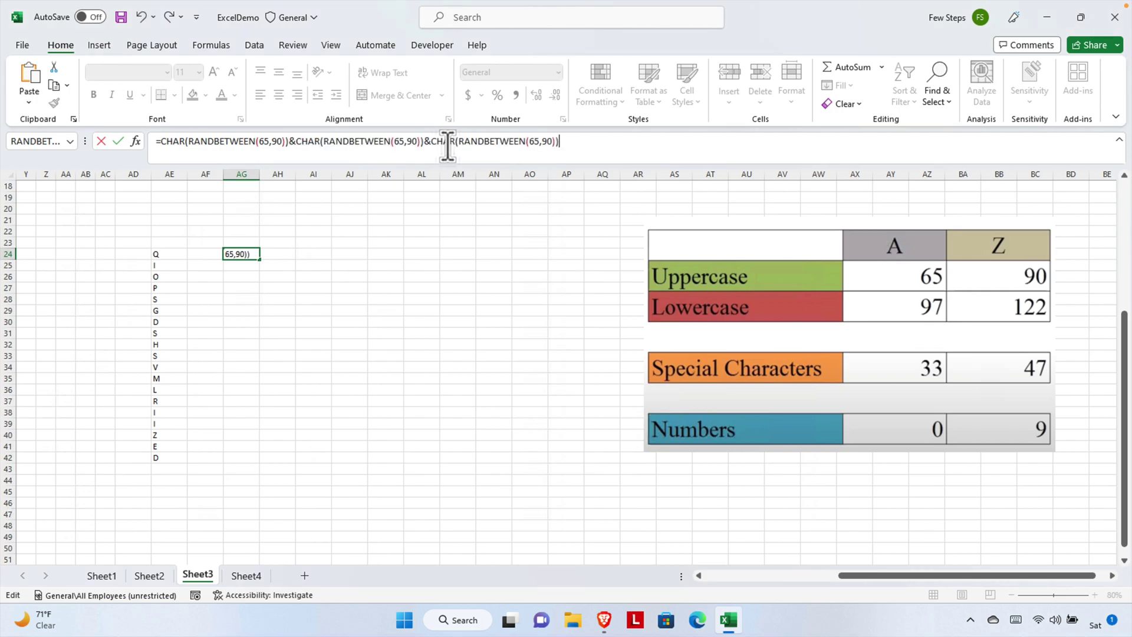